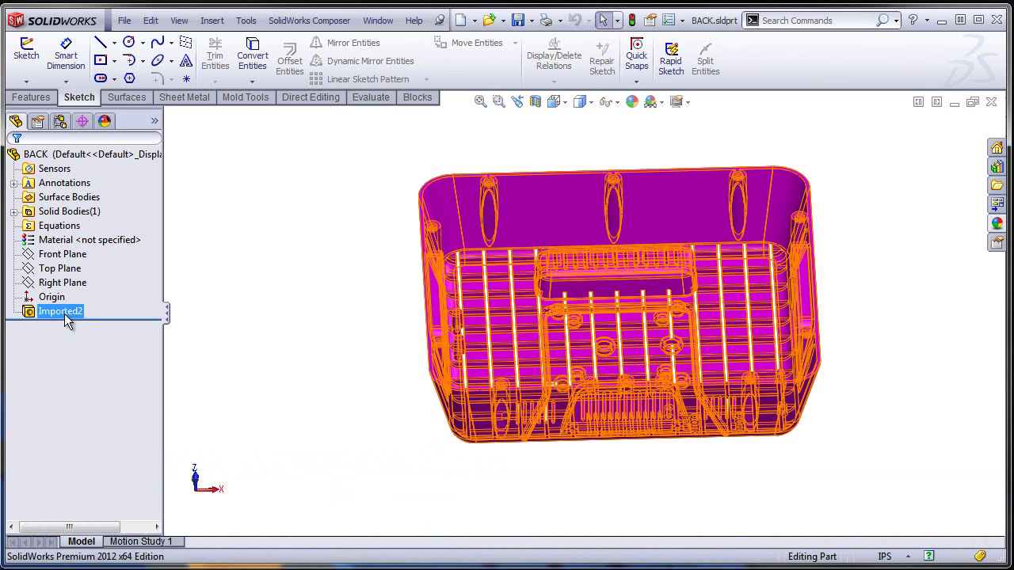
Run Import Diagnostics on Imported2 and delete the faulty Face<1>.
{"action": "right_click", "coordinate": [65, 313]}
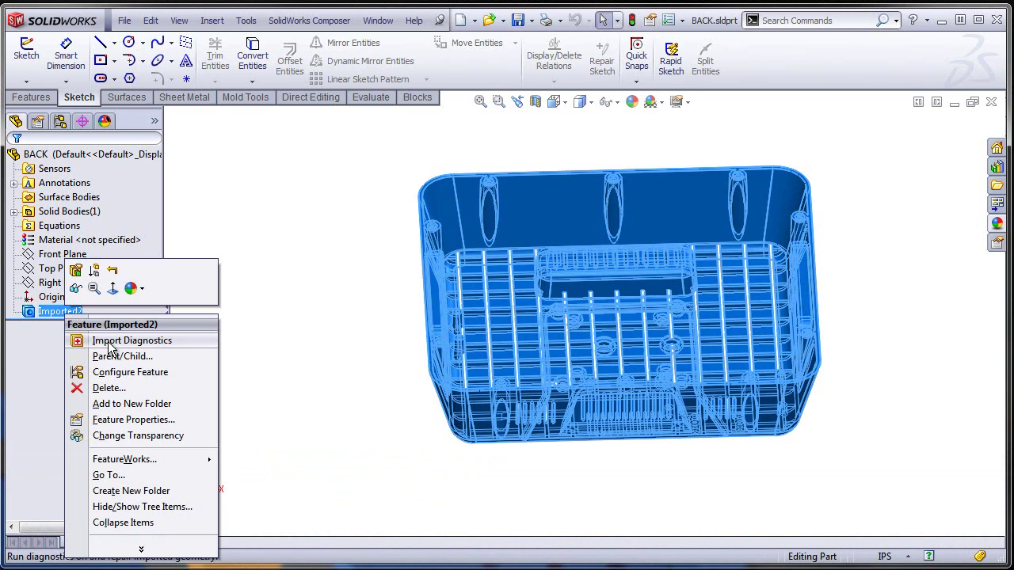
{"action": "left_click", "coordinate": [110, 342]}
{"action": "right_click", "coordinate": [65, 336]}
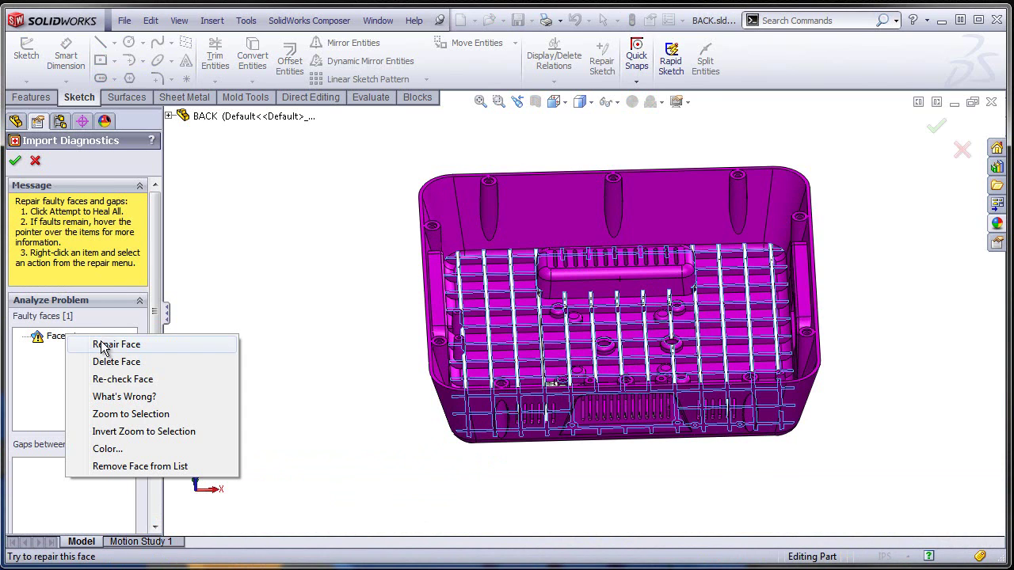
{"action": "left_click", "coordinate": [126, 362]}
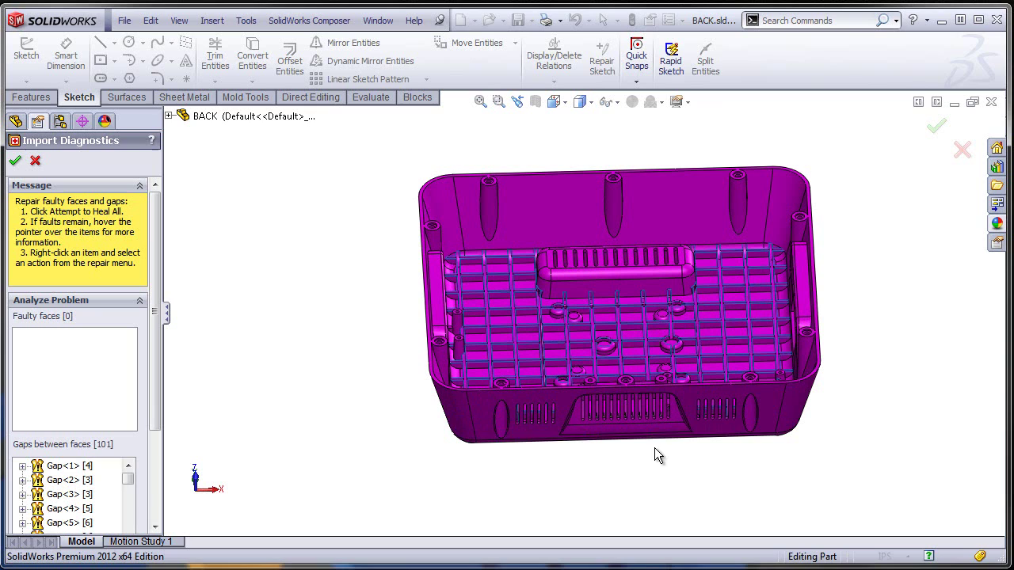
Accept the diagnostics and review the resulting 99 surface bodies.
{"action": "left_click", "coordinate": [15, 162]}
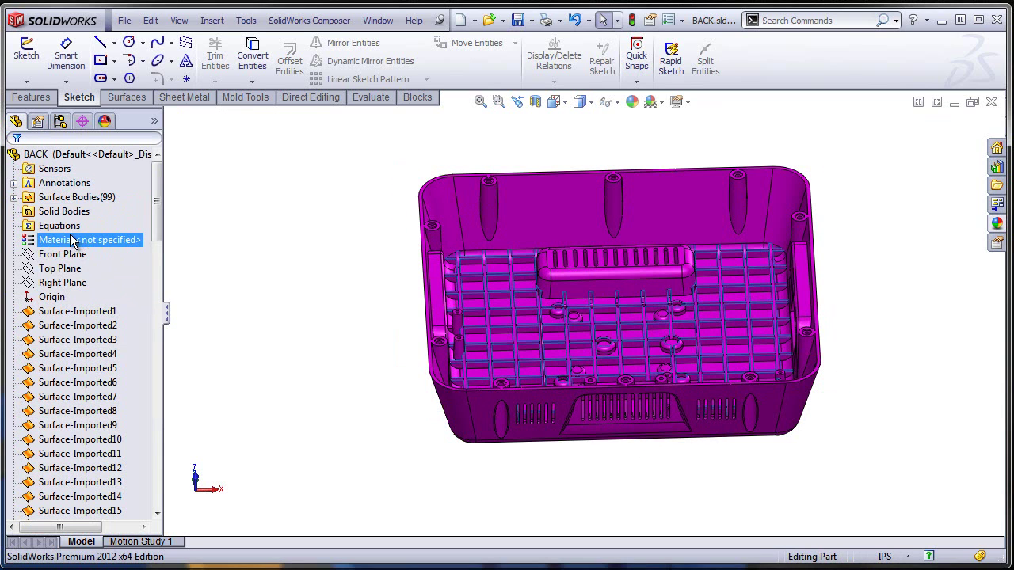
{"action": "left_click", "coordinate": [91, 198]}
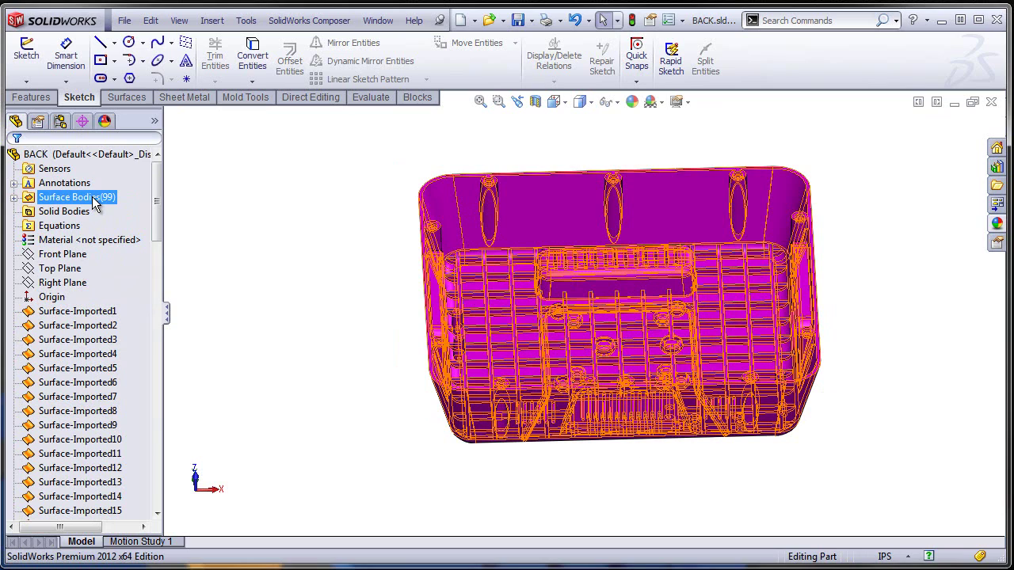
{"action": "left_click", "coordinate": [229, 266]}
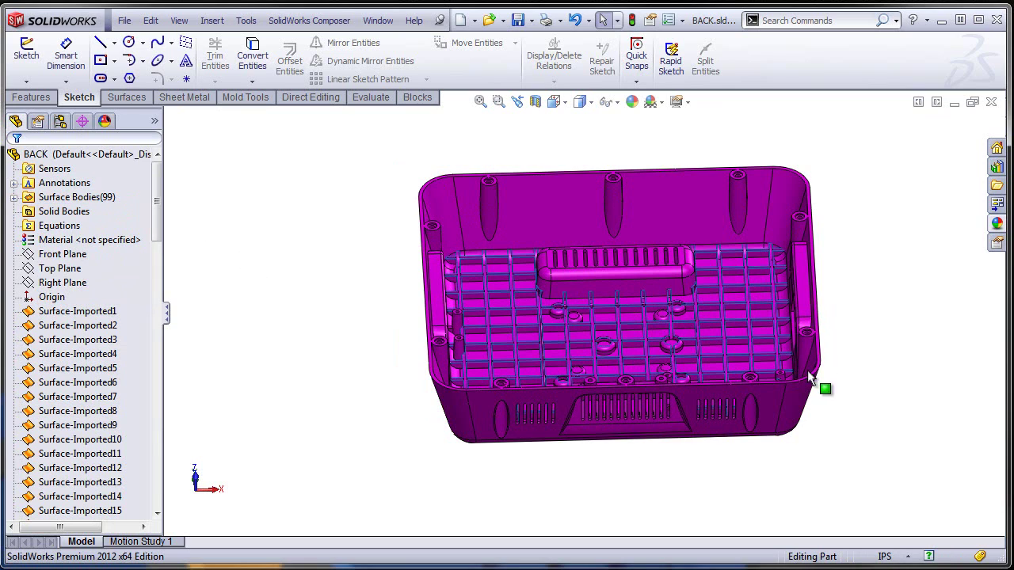
Zoom in and select the small sliver surface Surface-Imported99 beside a boss.
{"action": "scroll", "coordinate": [810, 378], "scroll_direction": "down", "scroll_amount": 10}
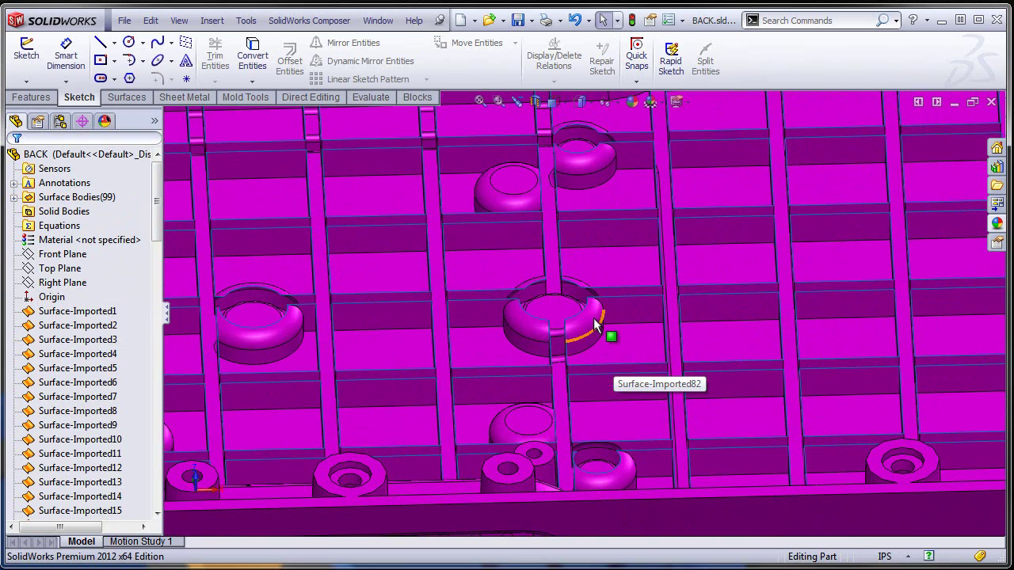
{"action": "scroll", "coordinate": [580, 448], "scroll_direction": "down", "scroll_amount": 5}
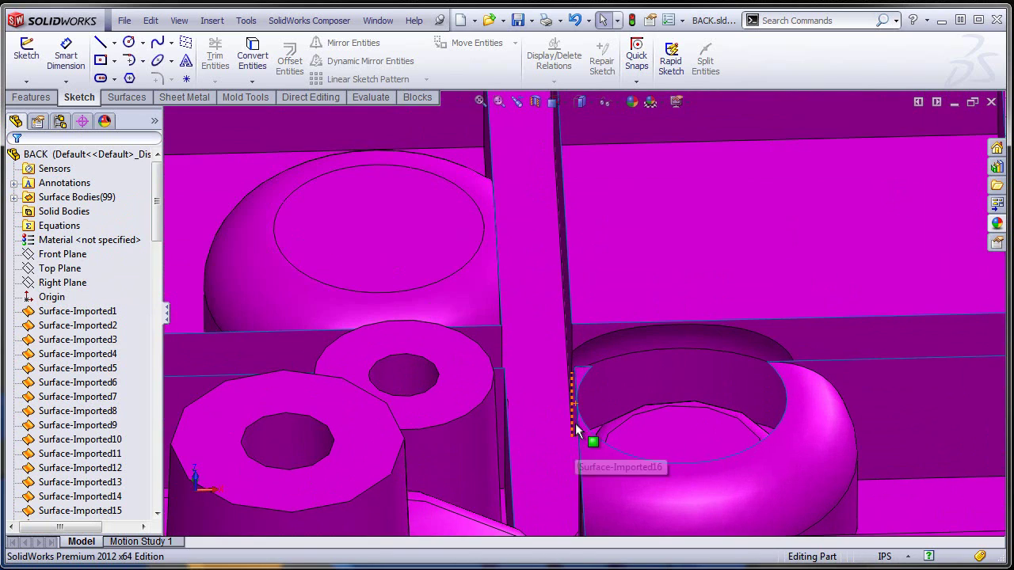
{"action": "scroll", "coordinate": [576, 423], "scroll_direction": "down", "scroll_amount": 3}
{"action": "left_click", "coordinate": [599, 294]}
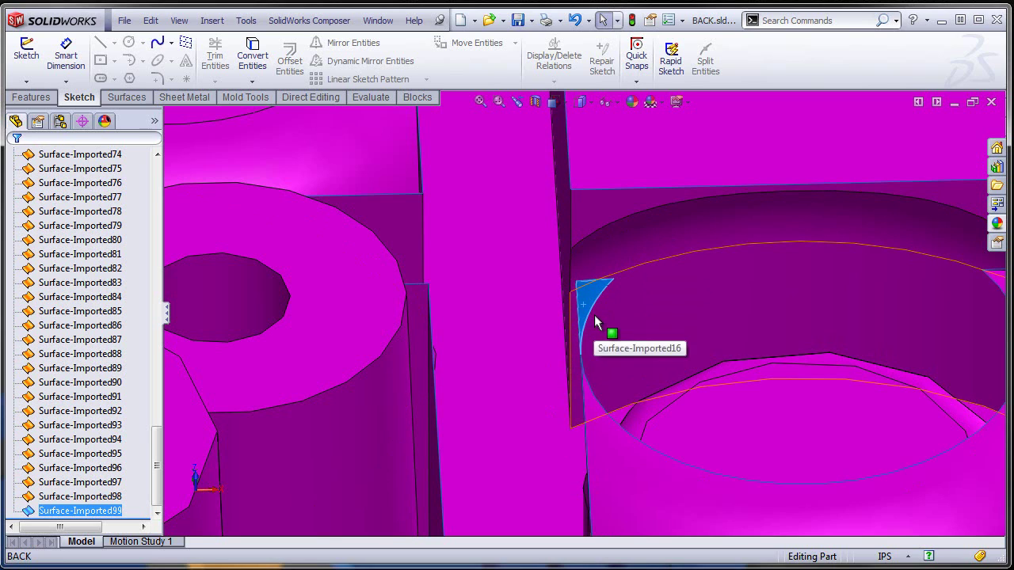
Delete sliver surfaces Surface-Imported99 and Surface-Imported98, confirming each deletion.
{"action": "key", "text": "Delete"}
{"action": "left_click", "coordinate": [351, 342]}
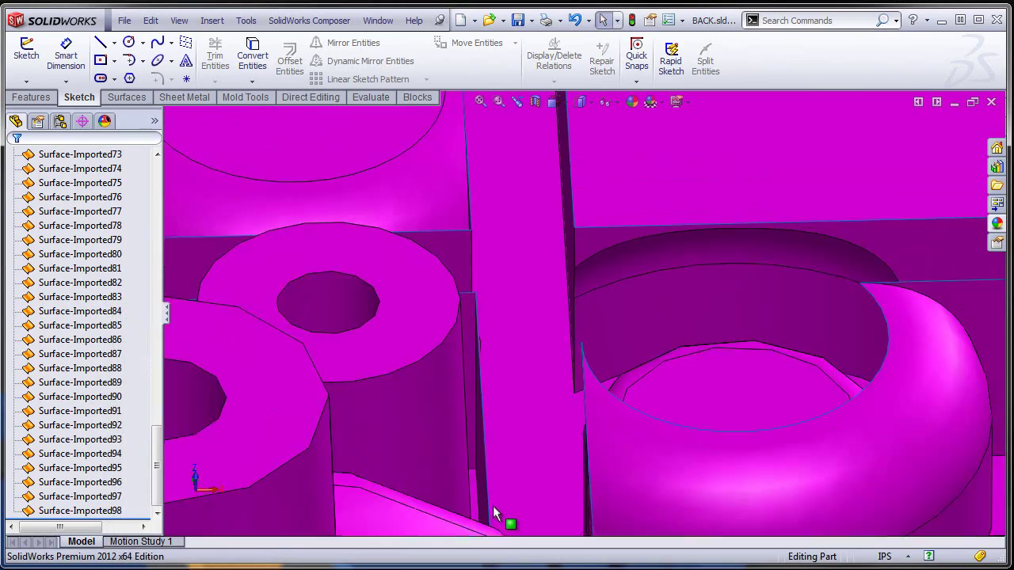
{"action": "scroll", "coordinate": [331, 356], "scroll_direction": "up", "scroll_amount": 10}
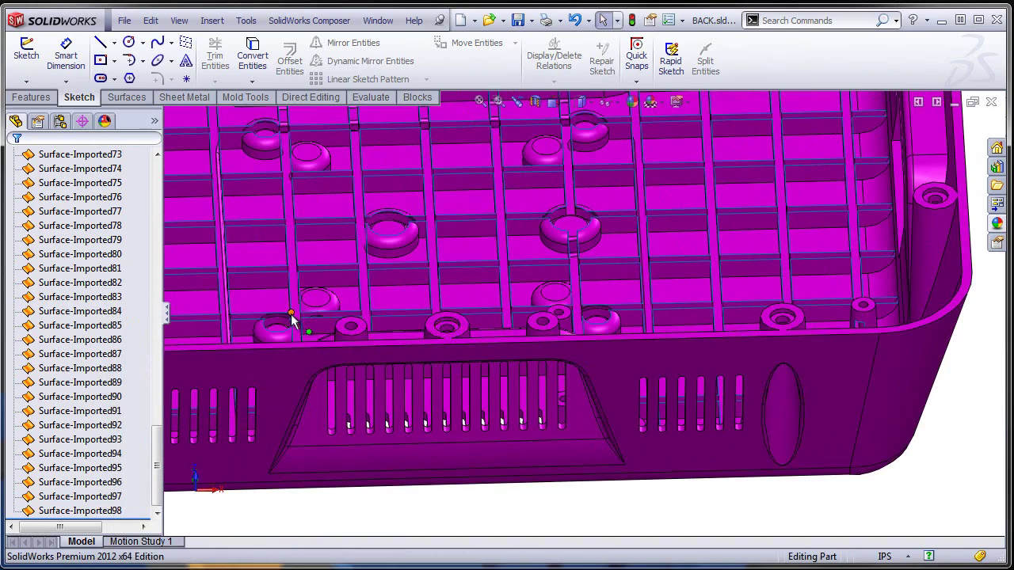
{"action": "scroll", "coordinate": [421, 340], "scroll_direction": "down", "scroll_amount": 8}
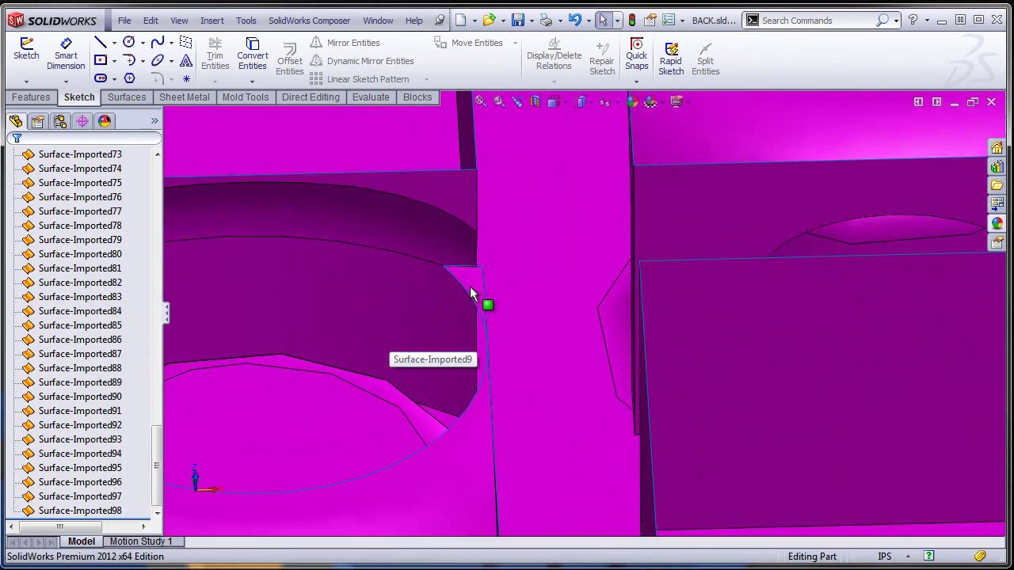
{"action": "left_click", "coordinate": [472, 291]}
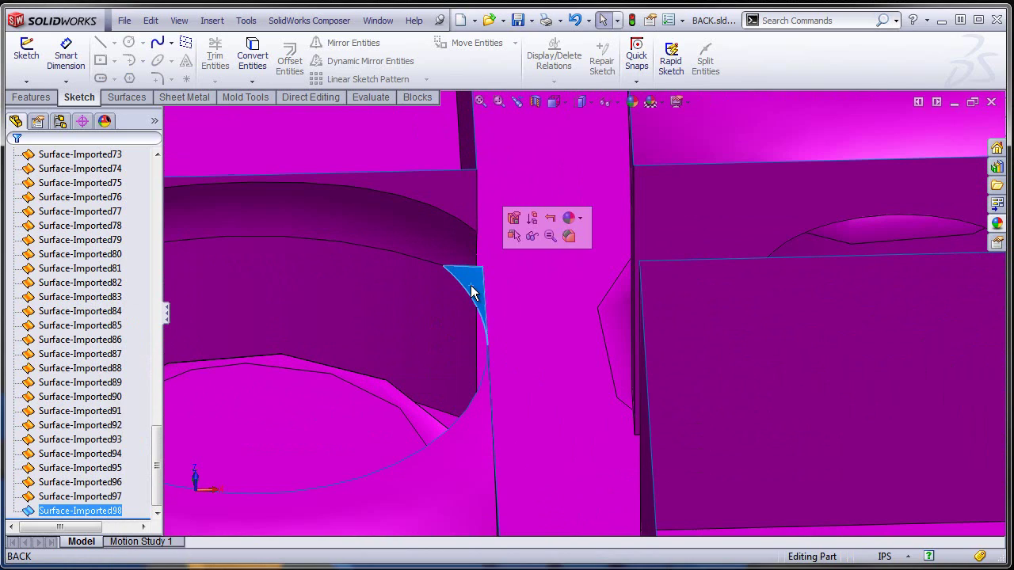
{"action": "key", "text": "Delete"}
{"action": "key", "text": "Return"}
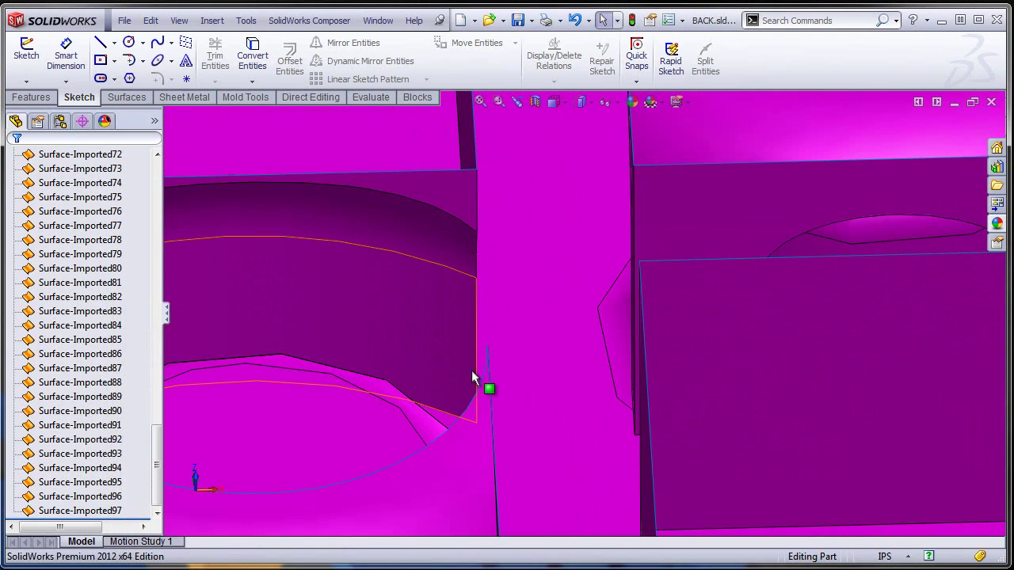
{"action": "scroll", "coordinate": [476, 375], "scroll_direction": "up", "scroll_amount": 2}
{"action": "scroll", "coordinate": [475, 376], "scroll_direction": "up", "scroll_amount": 10}
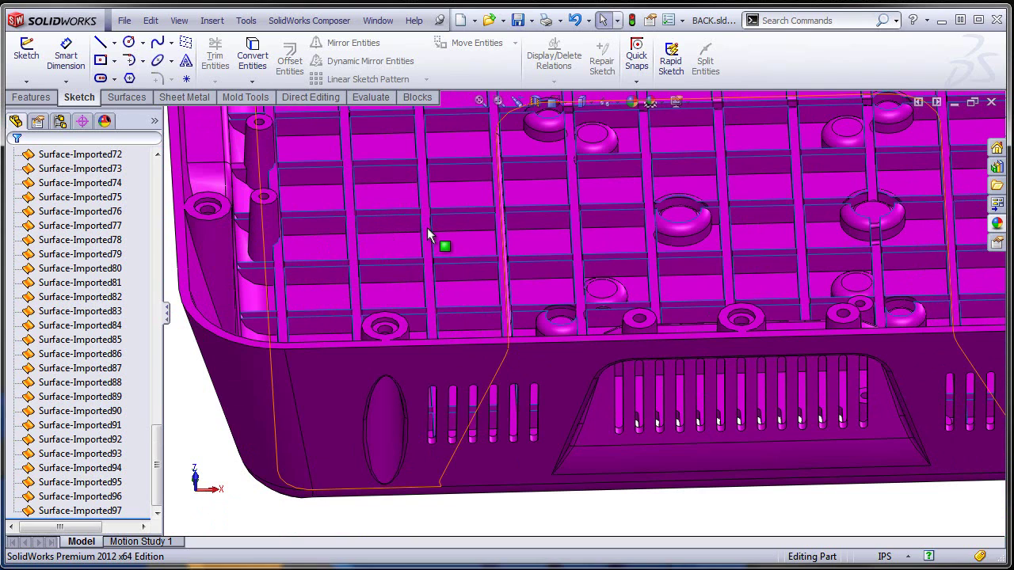
Show the Surfaces tools in the CommandManager.
{"action": "left_click", "coordinate": [128, 97]}
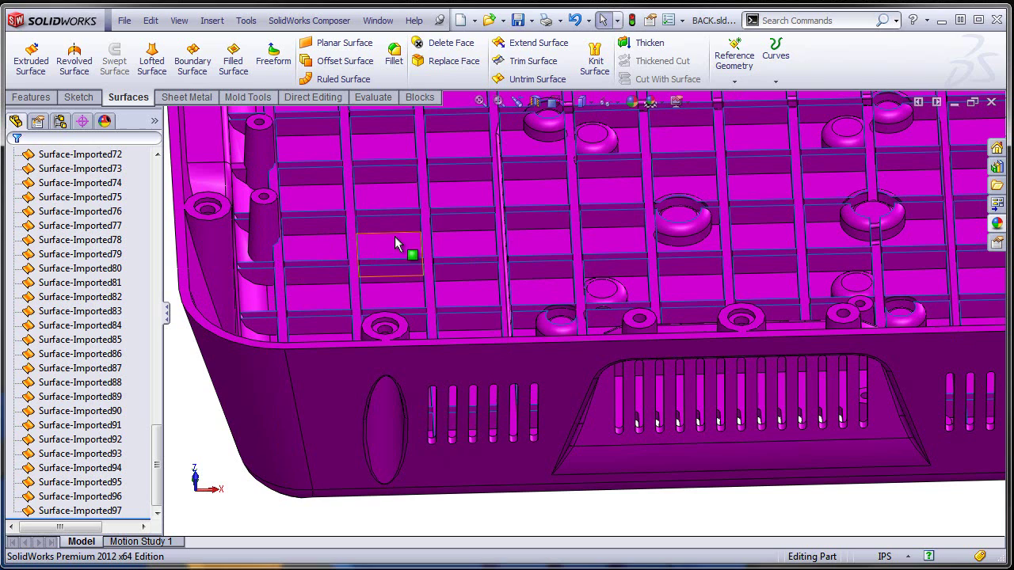
Define Plane1 from the lower and upper edges of one internal rib face.
{"action": "scroll", "coordinate": [339, 281], "scroll_direction": "down", "scroll_amount": 2}
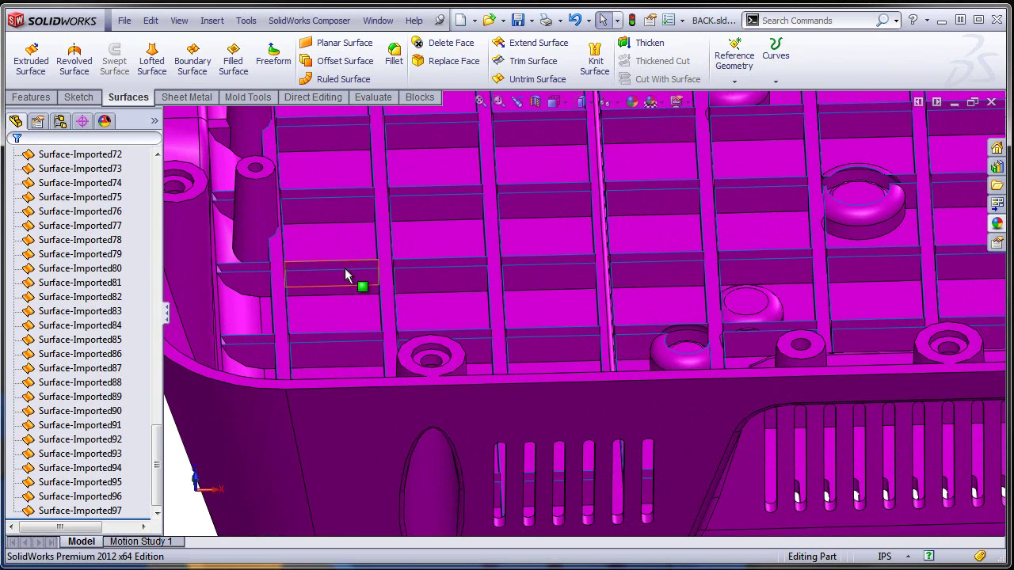
{"action": "left_click", "coordinate": [331, 341]}
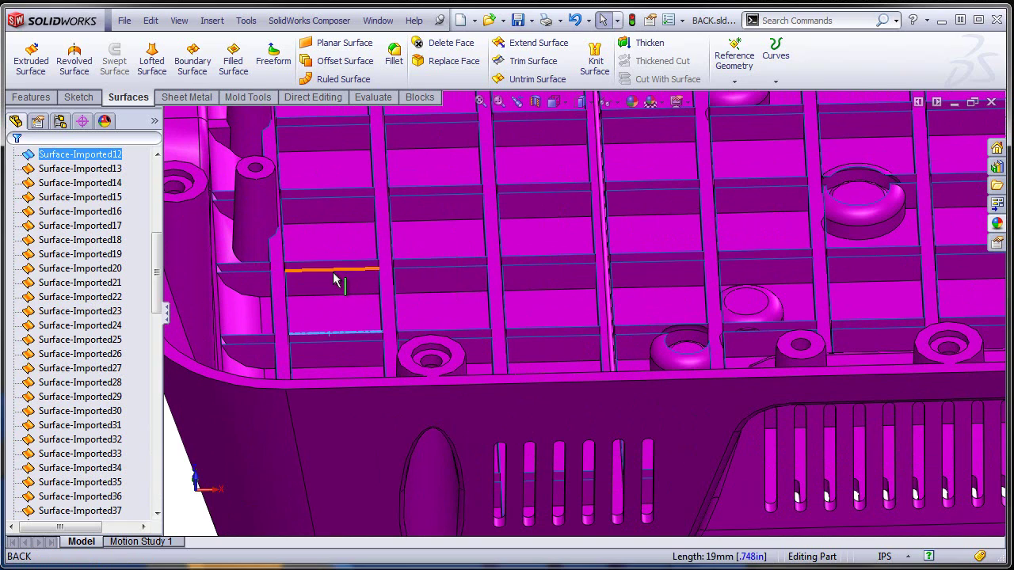
{"action": "left_click", "coordinate": [333, 277], "text": "ctrl"}
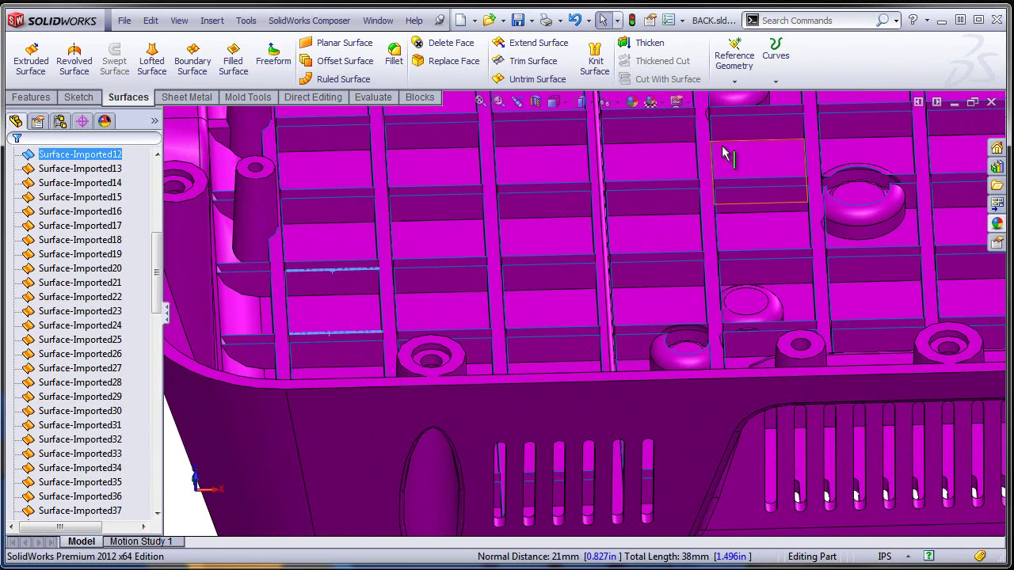
{"action": "left_click", "coordinate": [749, 59]}
{"action": "left_click", "coordinate": [749, 97]}
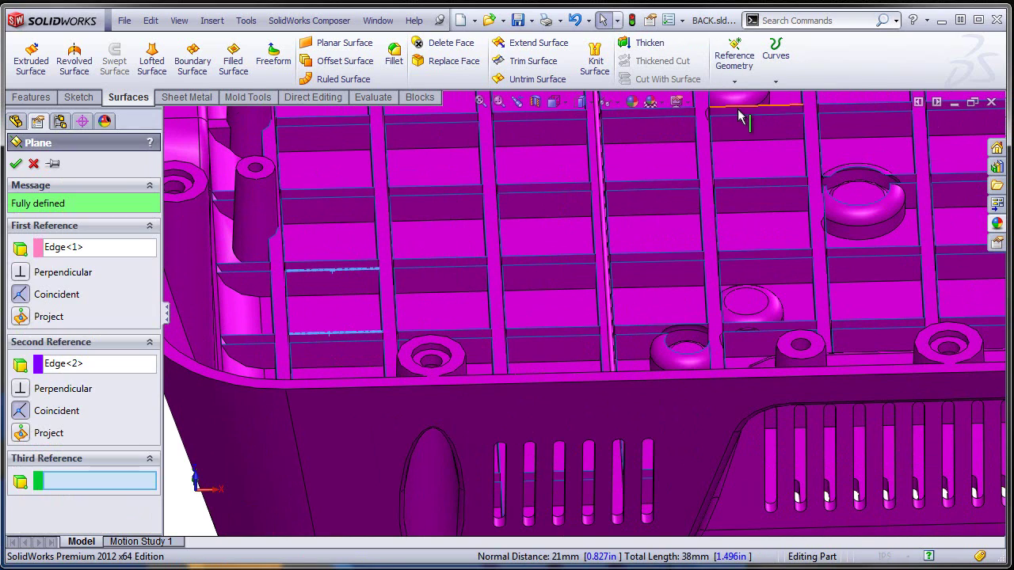
{"action": "left_click", "coordinate": [15, 165]}
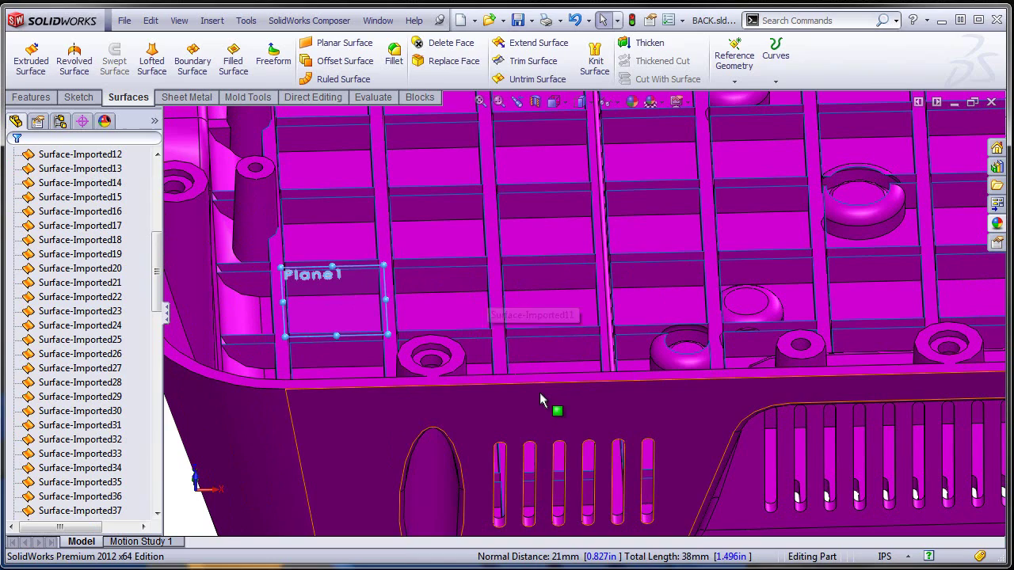
Rename the outer housing surface Surface-Imported4 to 'Main Body'.
{"action": "scroll", "coordinate": [507, 388], "scroll_direction": "up", "scroll_amount": 3}
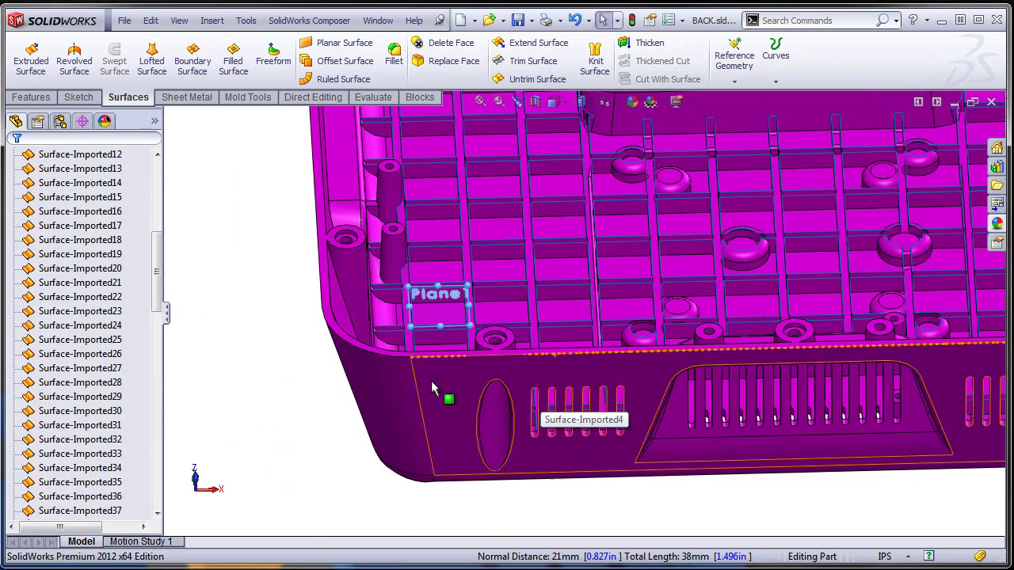
{"action": "left_click", "coordinate": [384, 378]}
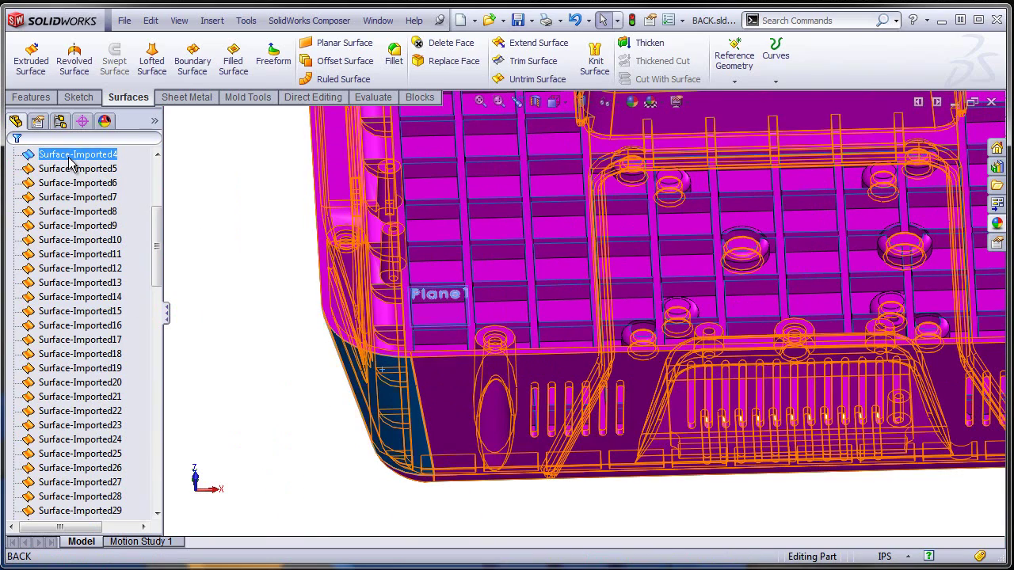
{"action": "left_click", "coordinate": [63, 158]}
{"action": "left_click", "coordinate": [63, 156]}
{"action": "type", "text": "Main"}
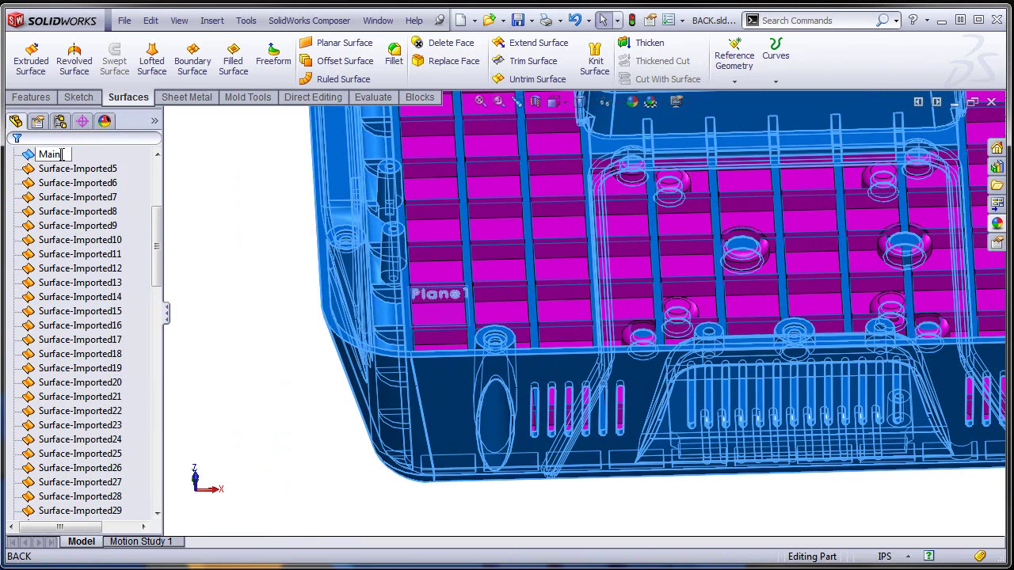
{"action": "type", "text": " Body"}
{"action": "key", "text": "Return"}
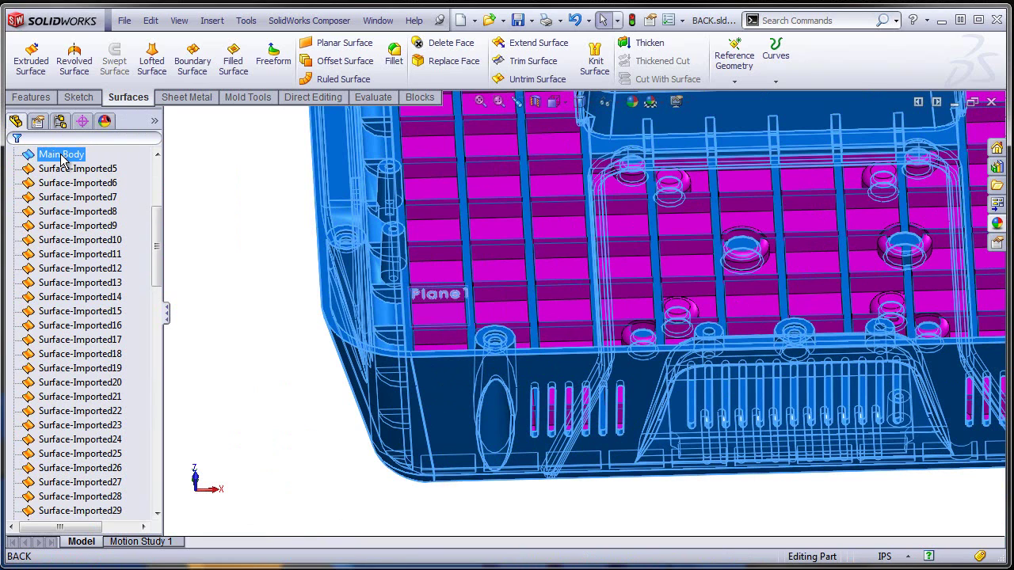
Hide the Main Body surface and zoom to fit the remaining ribs.
{"action": "right_click", "coordinate": [449, 404]}
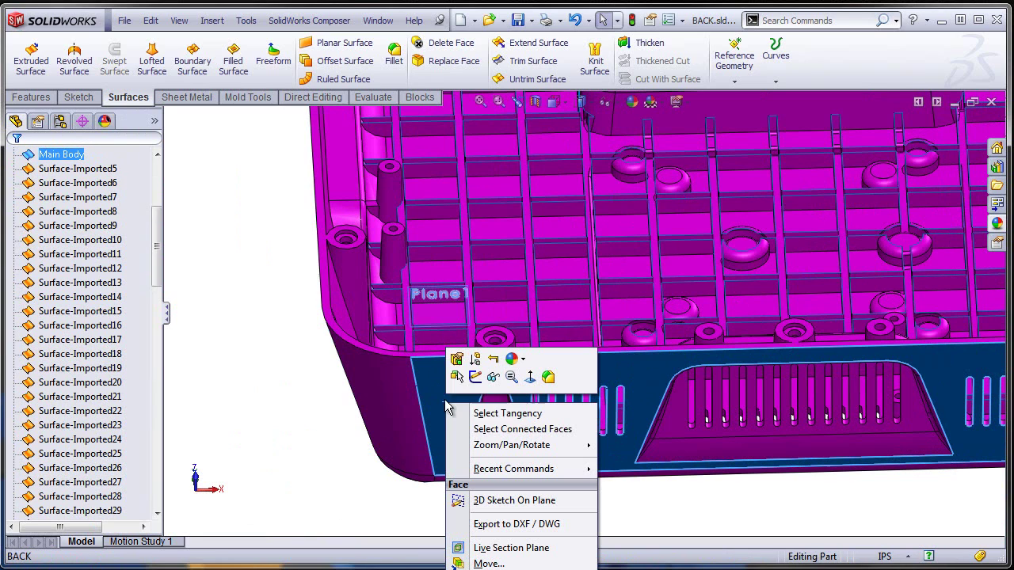
{"action": "left_click", "coordinate": [493, 377]}
{"action": "key", "text": "f"}
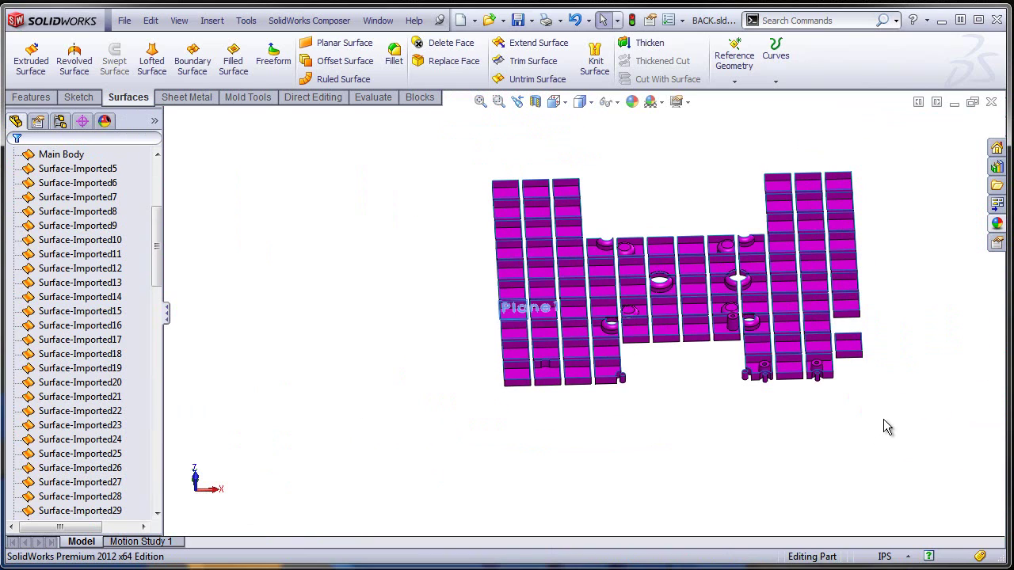
{"action": "left_click_drag", "start_coordinate": [153, 279], "coordinate": [166, 525]}
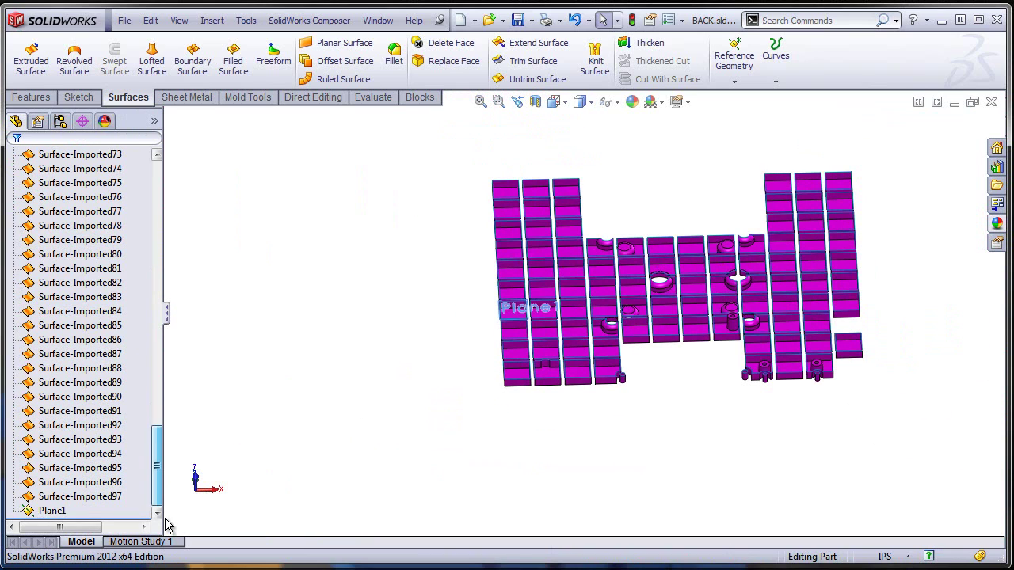
{"action": "left_click", "coordinate": [53, 512]}
Open a new sketch on Plane1 and view it from the Top orientation.
{"action": "right_click", "coordinate": [52, 512]}
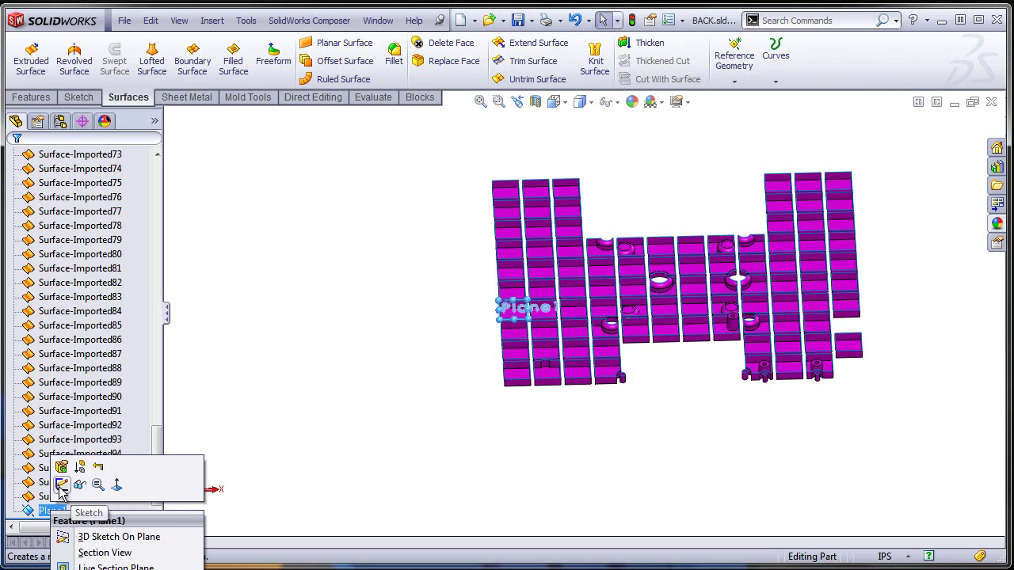
{"action": "left_click", "coordinate": [61, 485]}
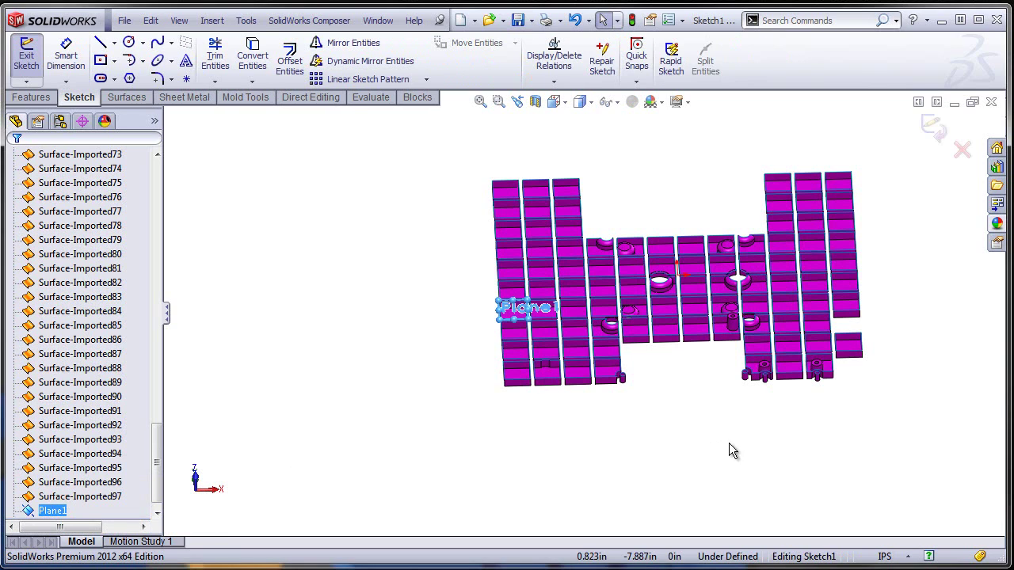
{"action": "key", "text": "space"}
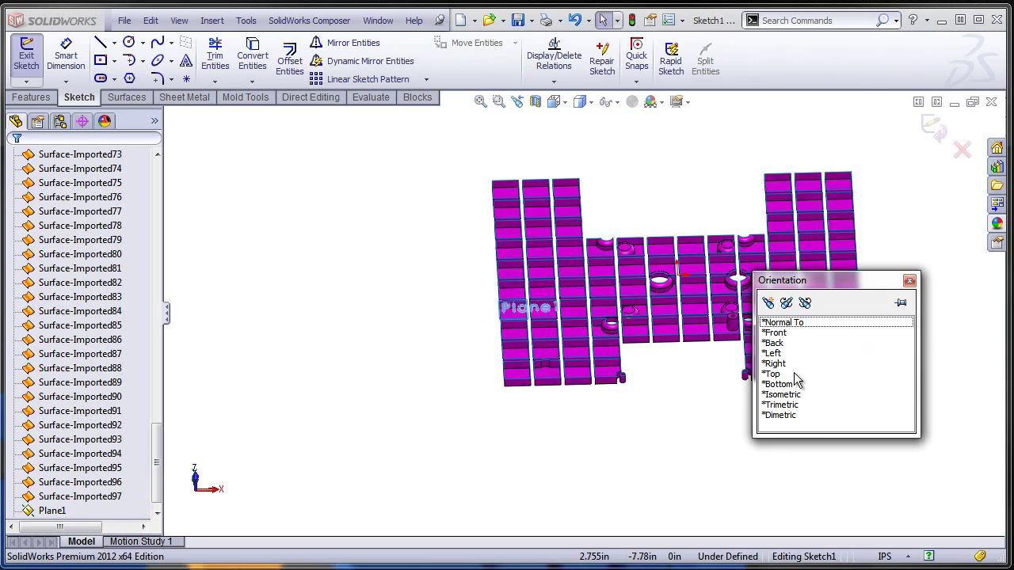
{"action": "left_click", "coordinate": [788, 375]}
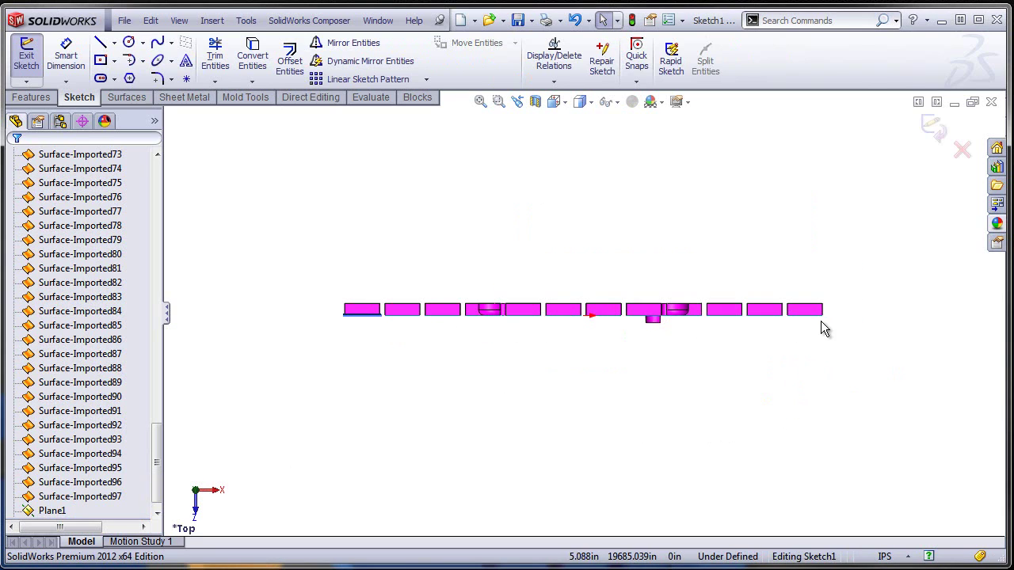
Filter selection to edges and select the back cover's long bottom edge.
{"action": "key", "text": "F5"}
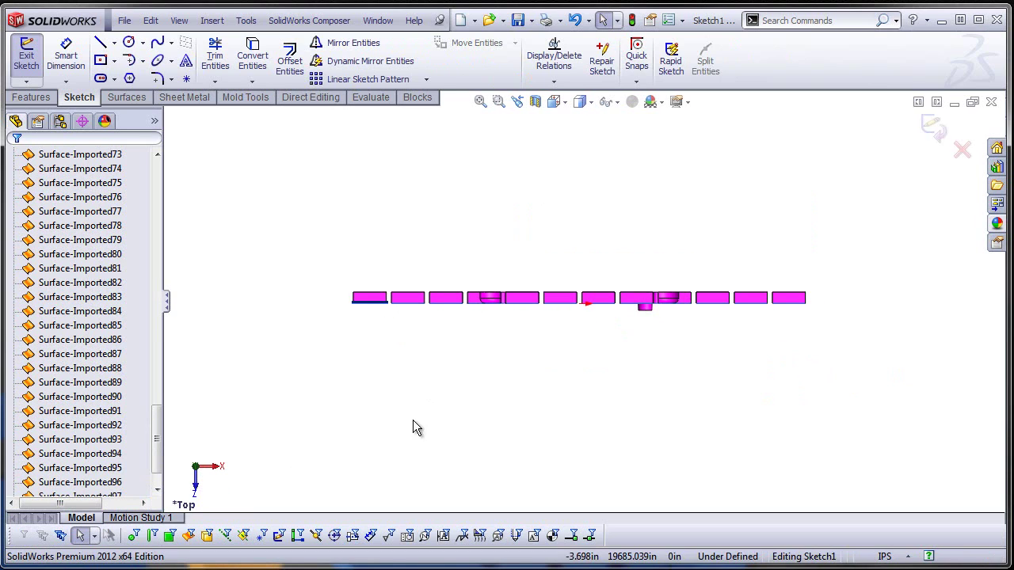
{"action": "left_click", "coordinate": [153, 537]}
{"action": "scroll", "coordinate": [574, 286], "scroll_direction": "down", "scroll_amount": 2}
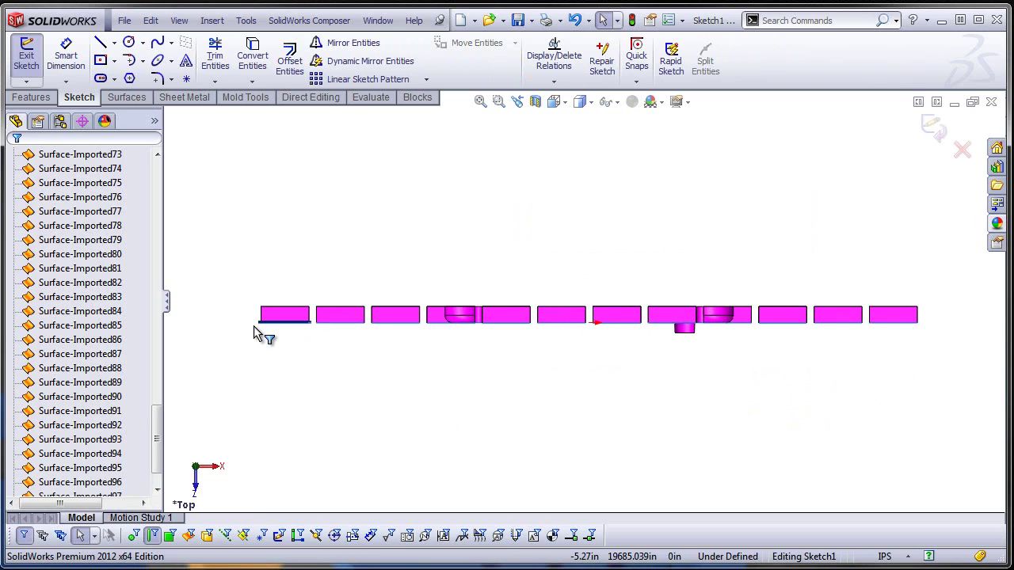
{"action": "left_click", "coordinate": [278, 323]}
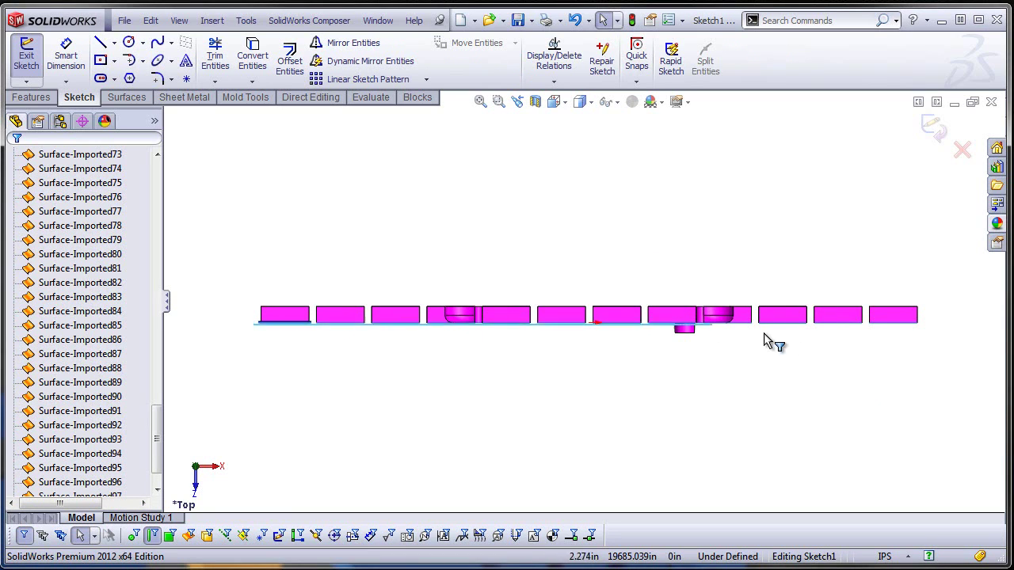
{"action": "left_click", "coordinate": [880, 329]}
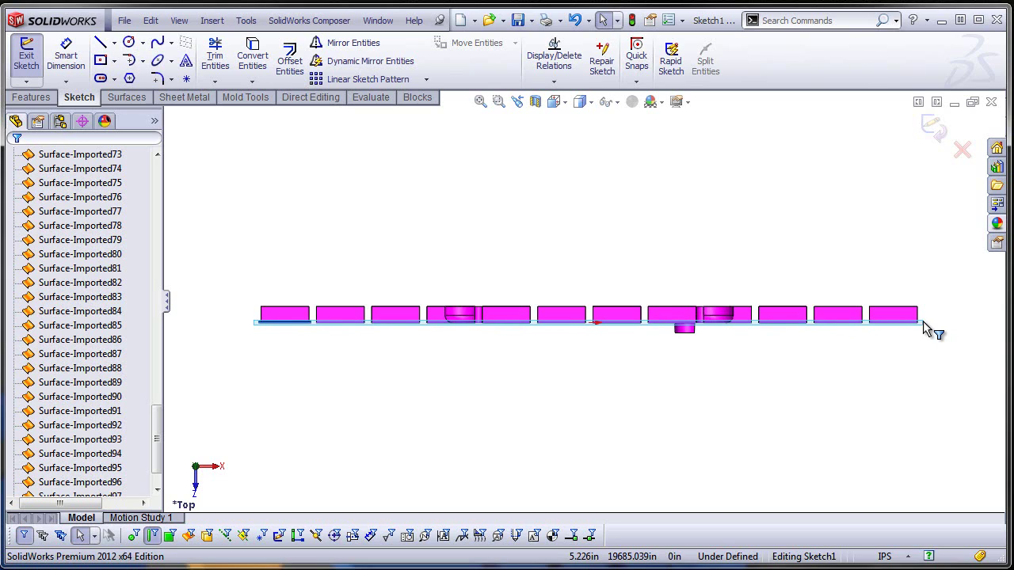
{"action": "left_click", "coordinate": [923, 329]}
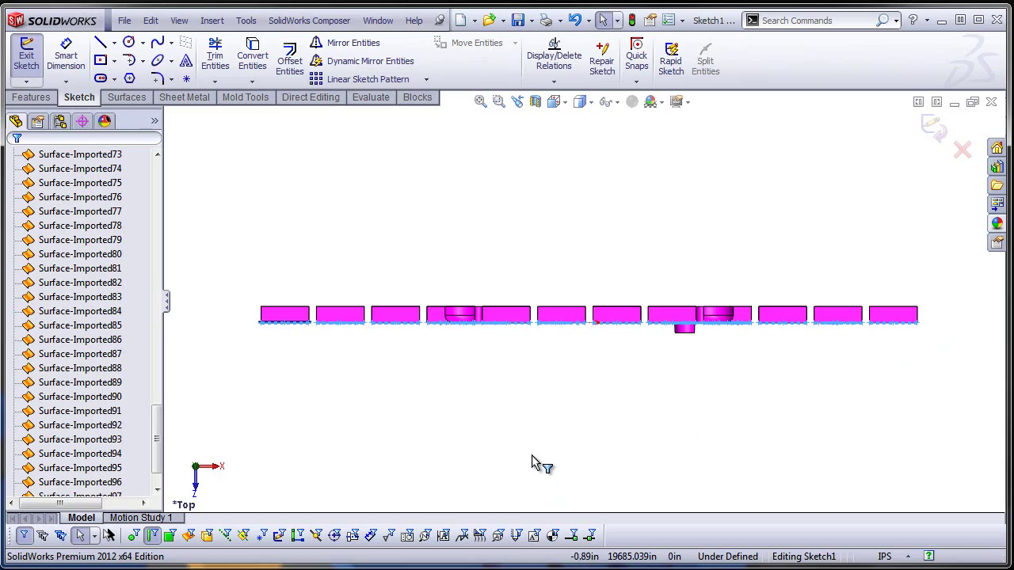
{"action": "middle_click_drag", "start_coordinate": [562, 340], "coordinate": [618, 211]}
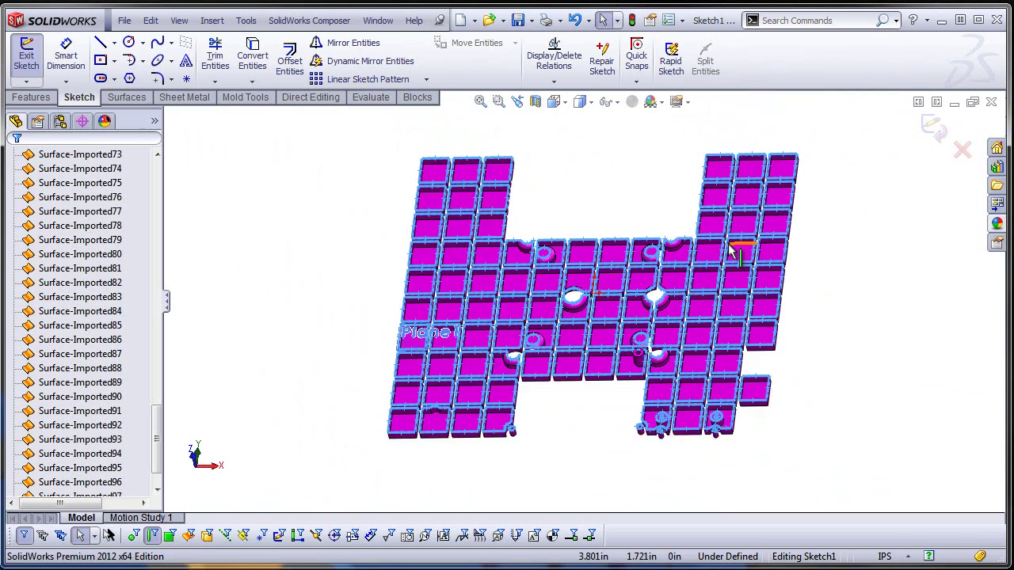
{"action": "scroll", "coordinate": [723, 247], "scroll_direction": "down", "scroll_amount": 2}
{"action": "scroll", "coordinate": [716, 245], "scroll_direction": "up", "scroll_amount": 1}
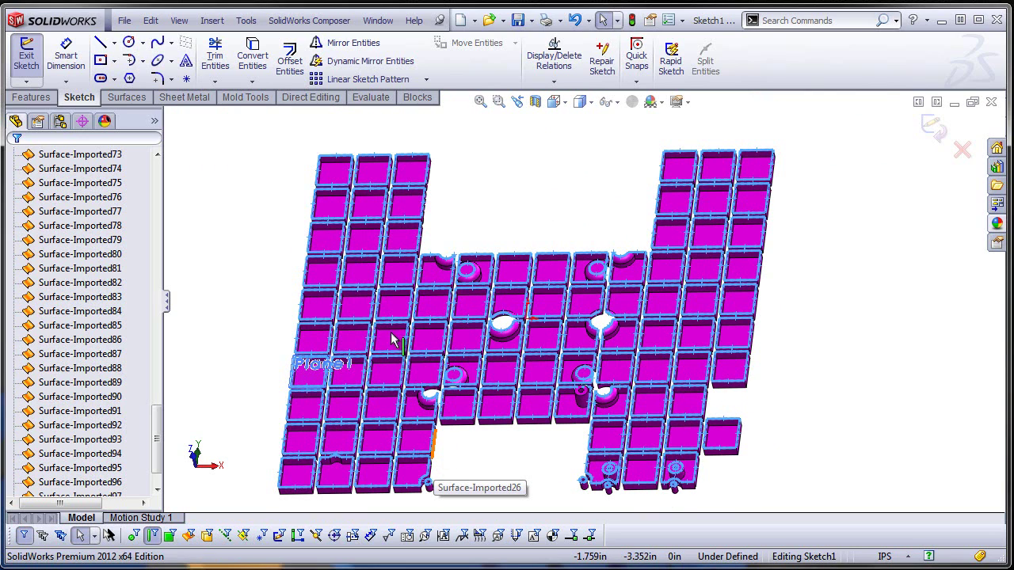
Run Convert Entities and inspect the selected grid edges from several orbited views.
{"action": "left_click", "coordinate": [253, 57]}
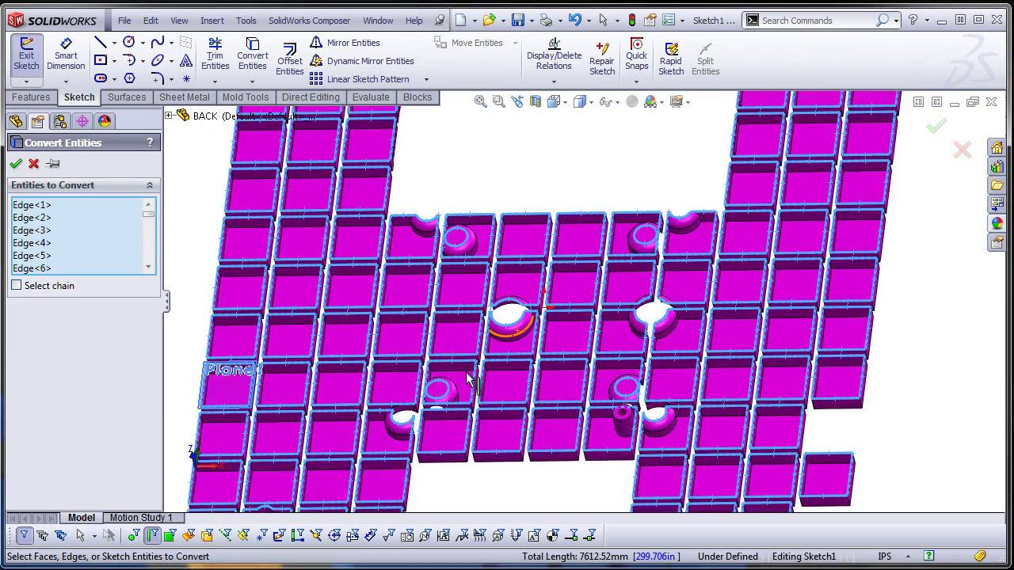
{"action": "scroll", "coordinate": [511, 341], "scroll_direction": "down", "scroll_amount": 5}
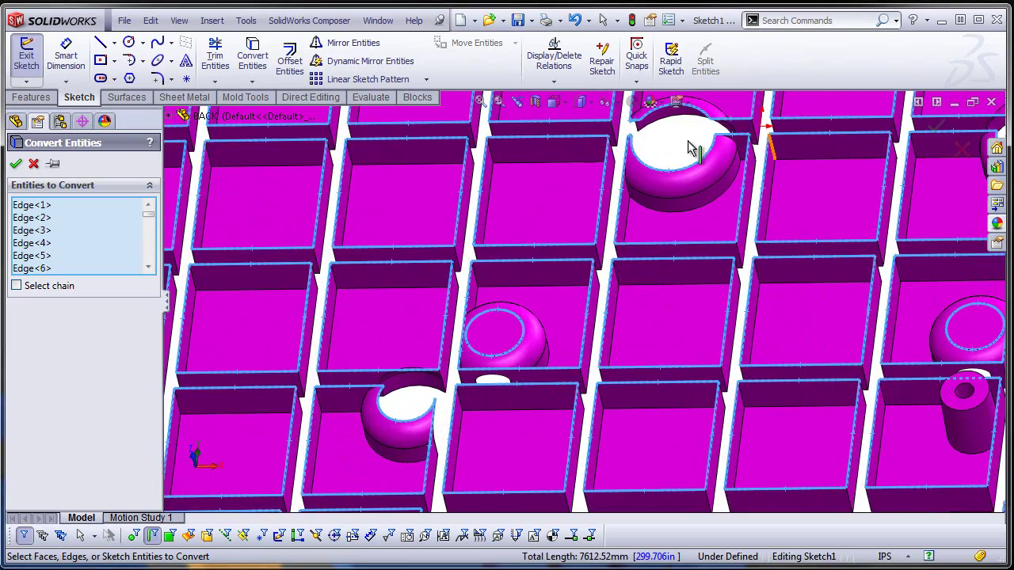
{"action": "scroll", "coordinate": [626, 159], "scroll_direction": "down", "scroll_amount": 5}
{"action": "scroll", "coordinate": [595, 178], "scroll_direction": "down", "scroll_amount": 6}
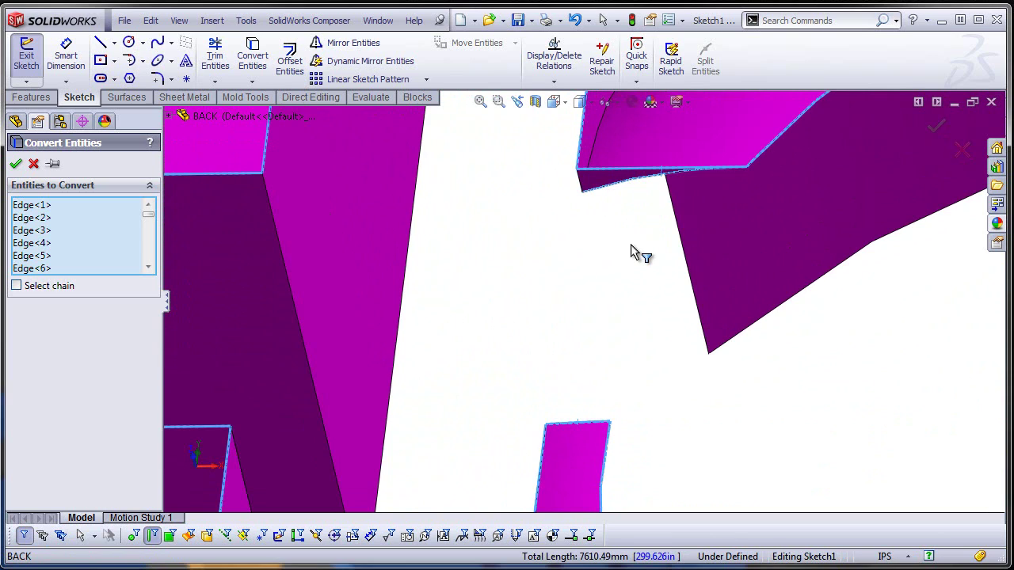
{"action": "scroll", "coordinate": [756, 313], "scroll_direction": "up", "scroll_amount": 4}
{"action": "scroll", "coordinate": [757, 311], "scroll_direction": "up", "scroll_amount": 3}
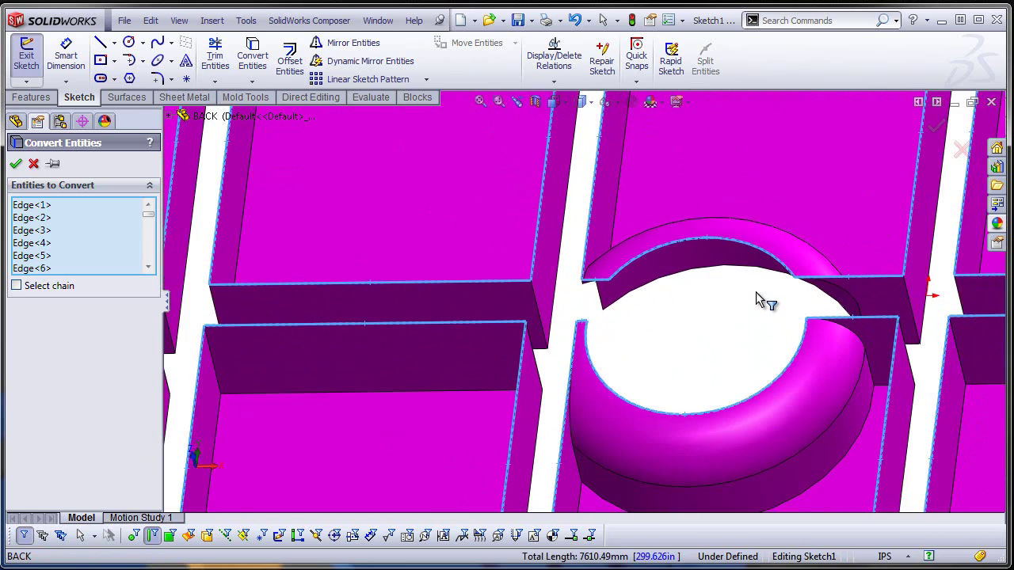
{"action": "scroll", "coordinate": [757, 299], "scroll_direction": "up", "scroll_amount": 5}
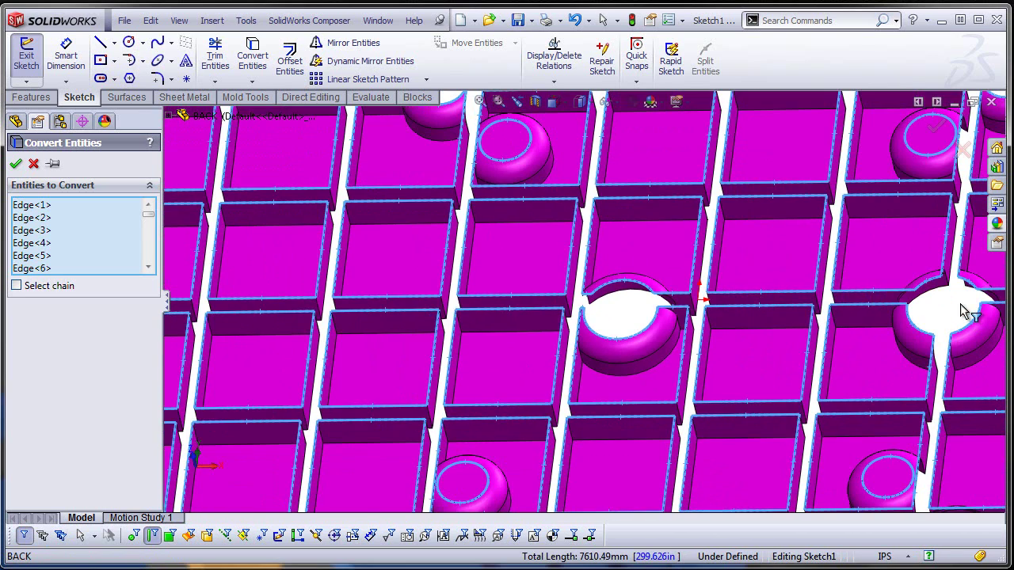
{"action": "scroll", "coordinate": [906, 294], "scroll_direction": "down", "scroll_amount": 3}
{"action": "scroll", "coordinate": [901, 296], "scroll_direction": "up", "scroll_amount": 6}
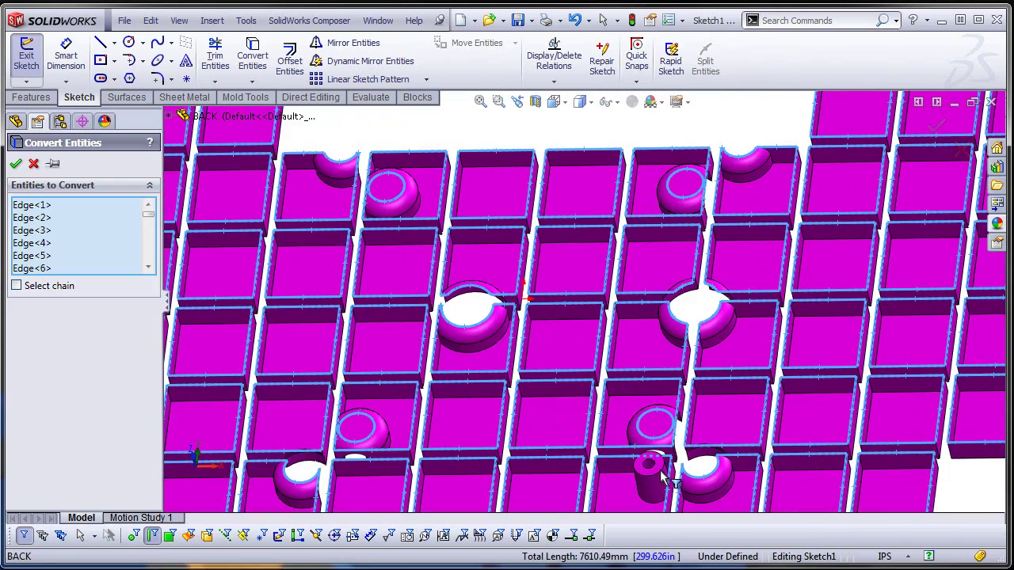
{"action": "scroll", "coordinate": [670, 444], "scroll_direction": "down", "scroll_amount": 8}
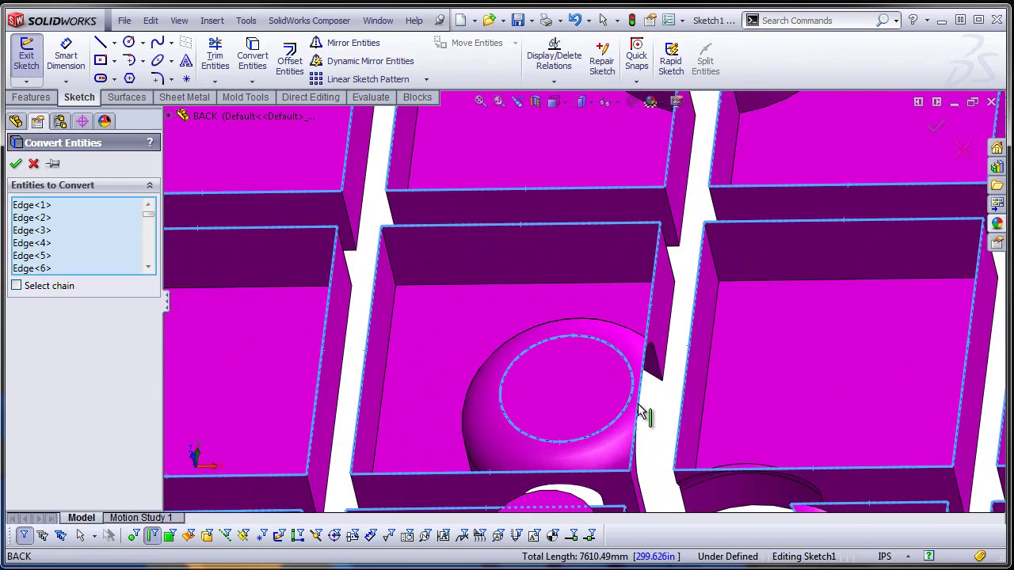
{"action": "scroll", "coordinate": [665, 424], "scroll_direction": "up", "scroll_amount": 3}
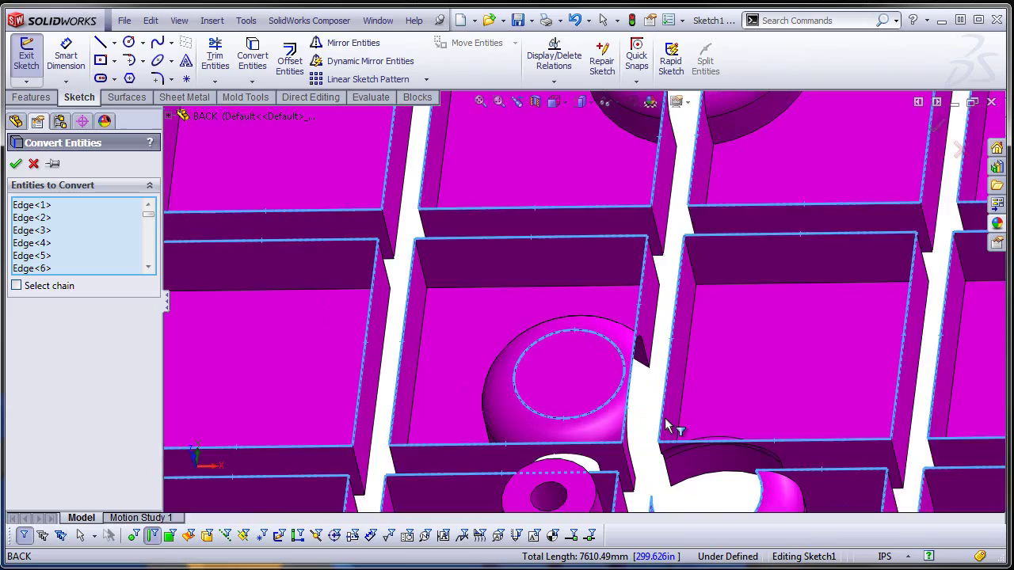
{"action": "middle_click_drag", "start_coordinate": [721, 453], "coordinate": [759, 441]}
{"action": "scroll", "coordinate": [618, 410], "scroll_direction": "up", "scroll_amount": 10}
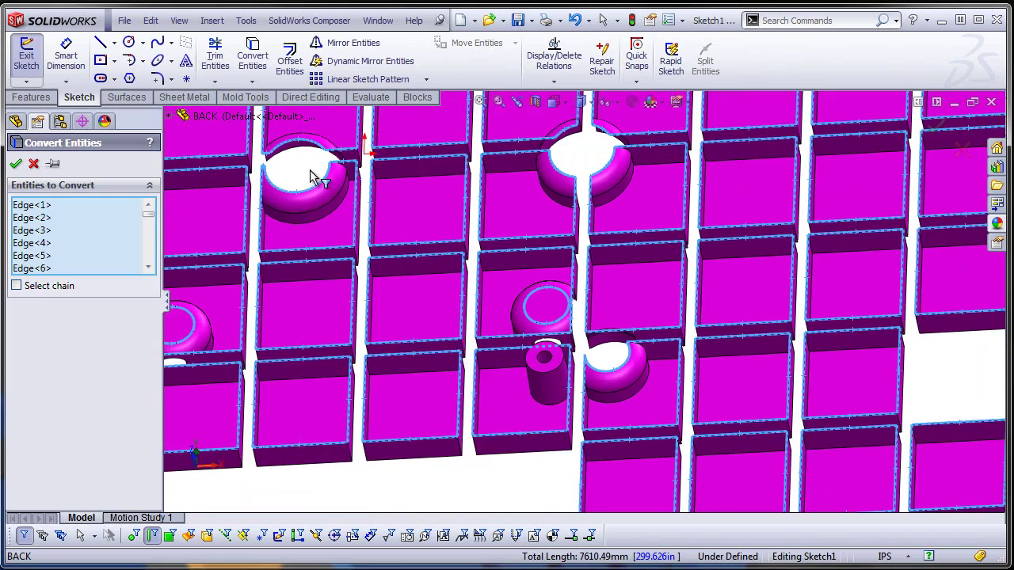
{"action": "scroll", "coordinate": [310, 169], "scroll_direction": "down", "scroll_amount": 10}
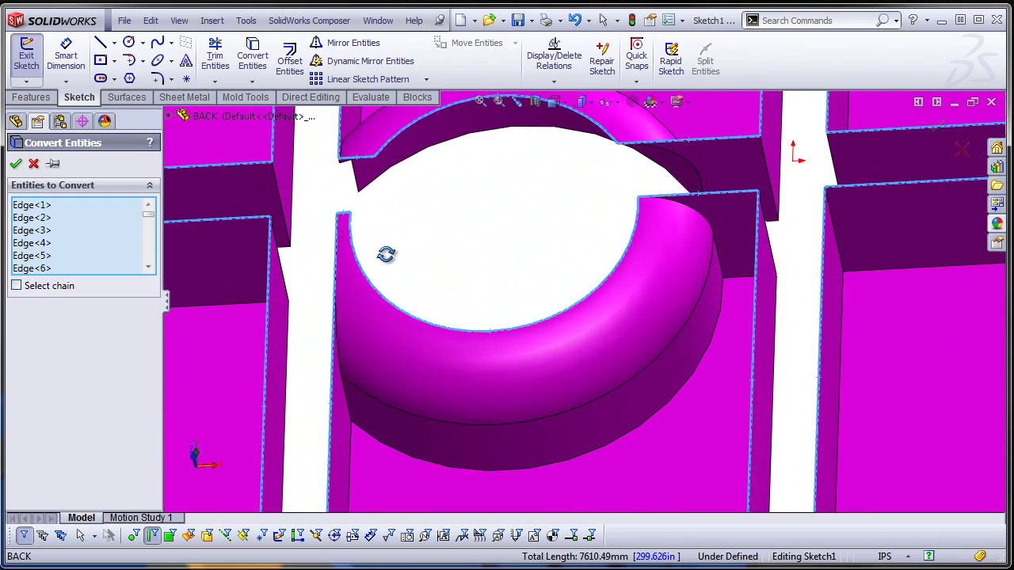
{"action": "middle_click_drag", "start_coordinate": [385, 254], "coordinate": [381, 202]}
Finish converting the selected rib and boss edges into Sketch1 lines.
{"action": "left_click", "coordinate": [15, 164]}
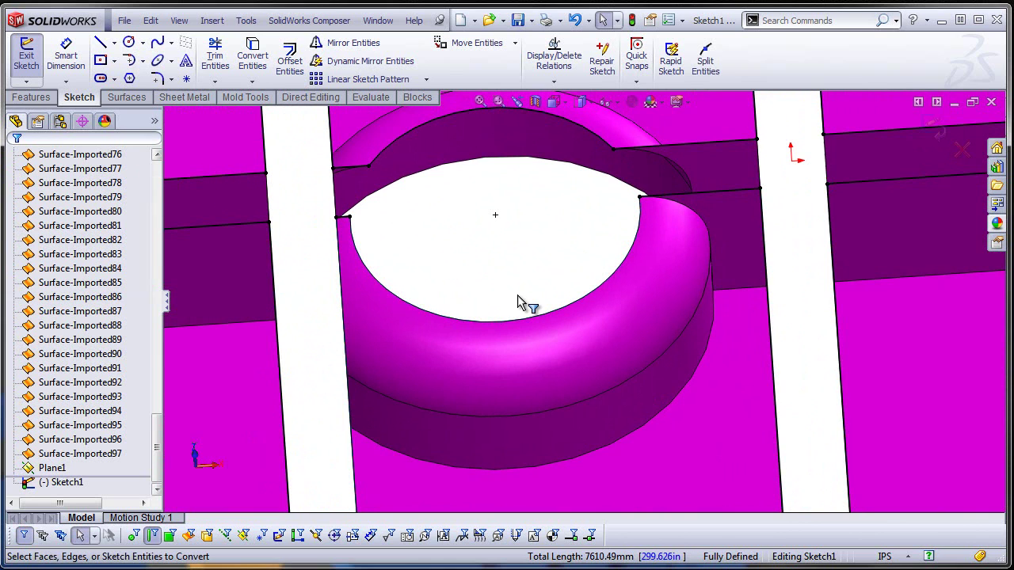
{"action": "middle_click_drag", "start_coordinate": [515, 301], "coordinate": [483, 274]}
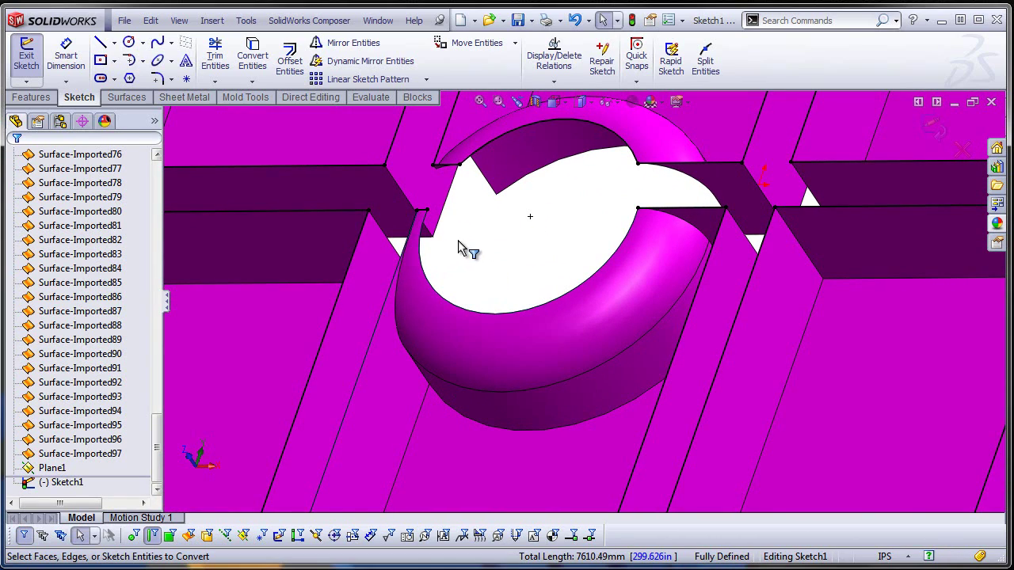
{"action": "scroll", "coordinate": [462, 248], "scroll_direction": "up", "scroll_amount": 3}
{"action": "scroll", "coordinate": [518, 277], "scroll_direction": "down", "scroll_amount": 5}
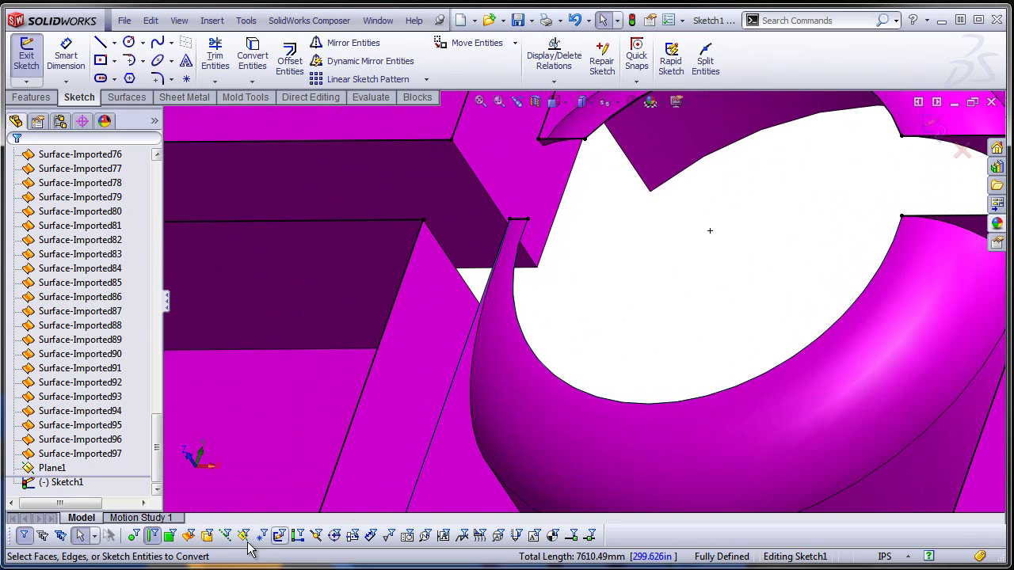
Clear the selection filter, inspect what lies behind the slanted line, then view the cover face-on.
{"action": "left_click", "coordinate": [156, 536]}
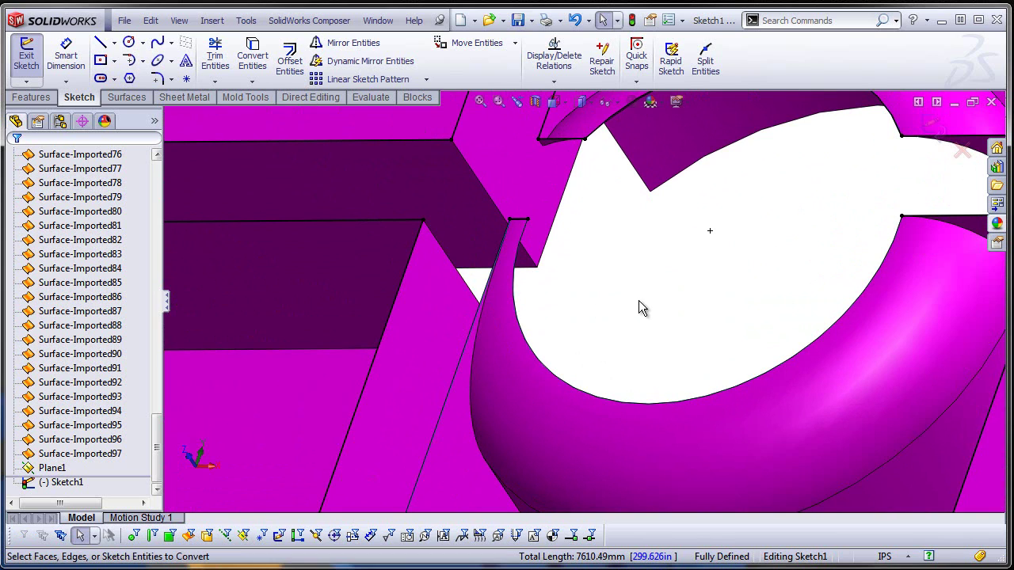
{"action": "right_click", "coordinate": [475, 327]}
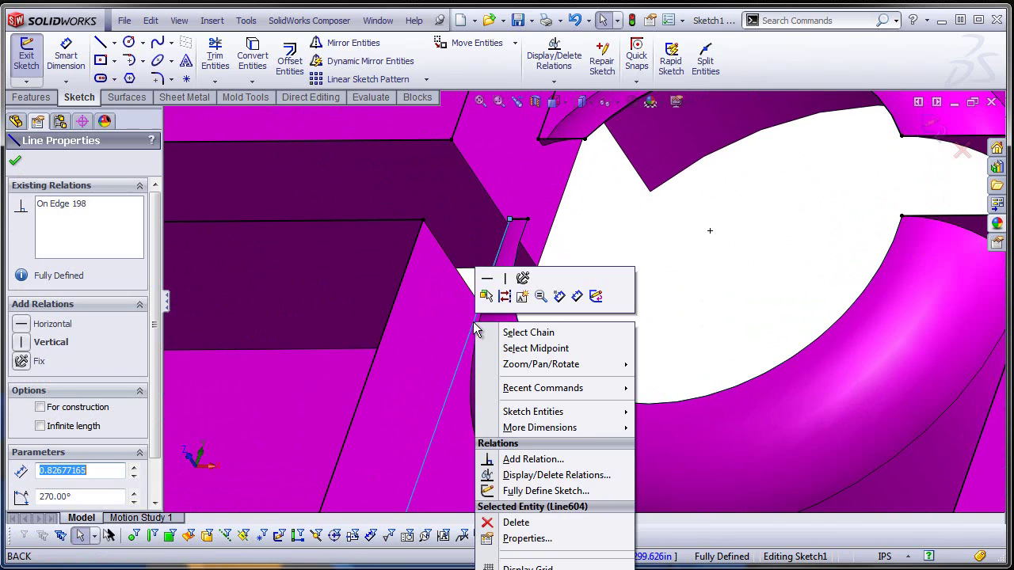
{"action": "left_click", "coordinate": [486, 296]}
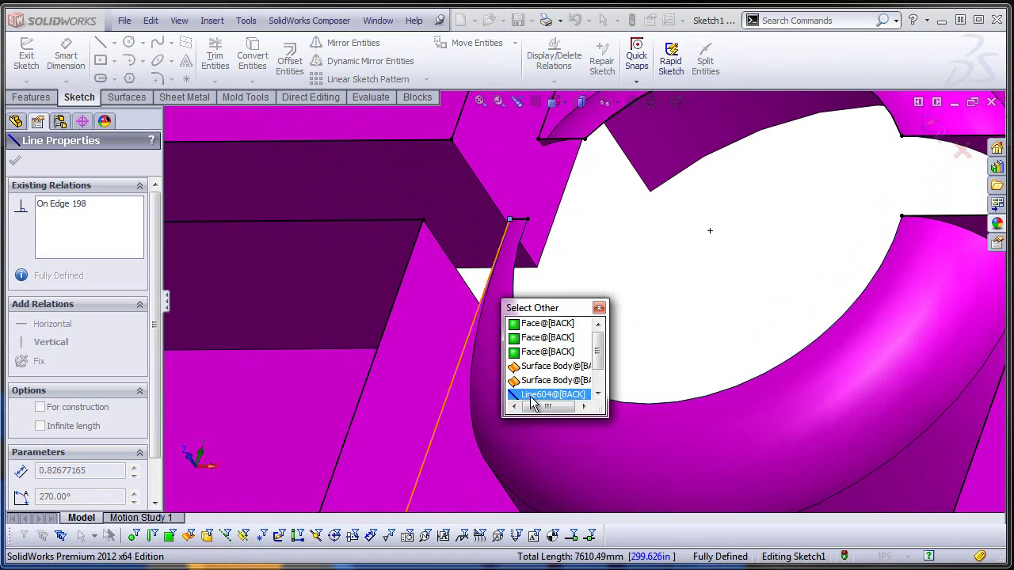
{"action": "left_click", "coordinate": [655, 338]}
{"action": "middle_click_drag", "start_coordinate": [576, 238], "coordinate": [714, 329]}
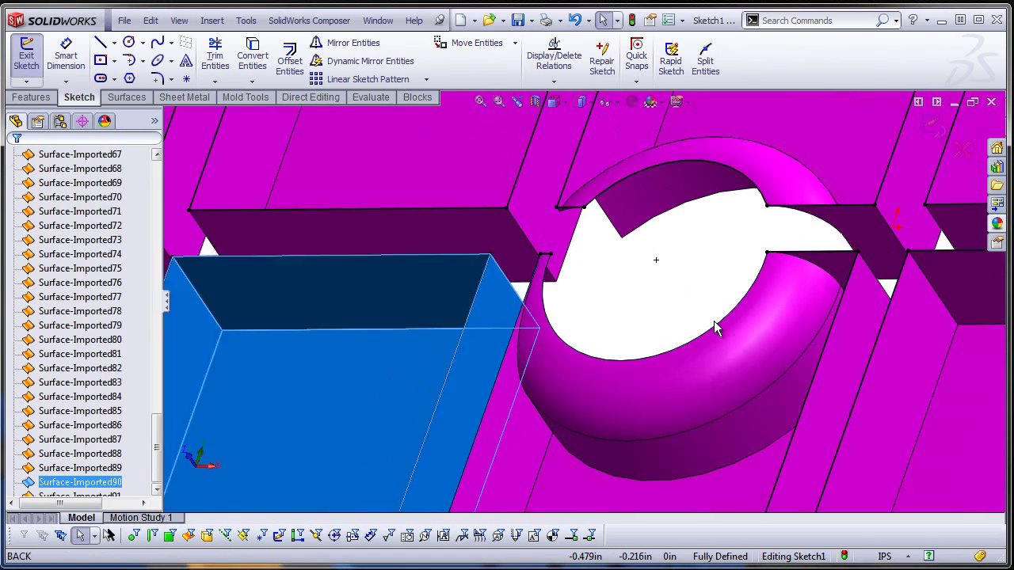
{"action": "scroll", "coordinate": [721, 324], "scroll_direction": "up", "scroll_amount": 5}
{"action": "scroll", "coordinate": [616, 290], "scroll_direction": "down", "scroll_amount": 5}
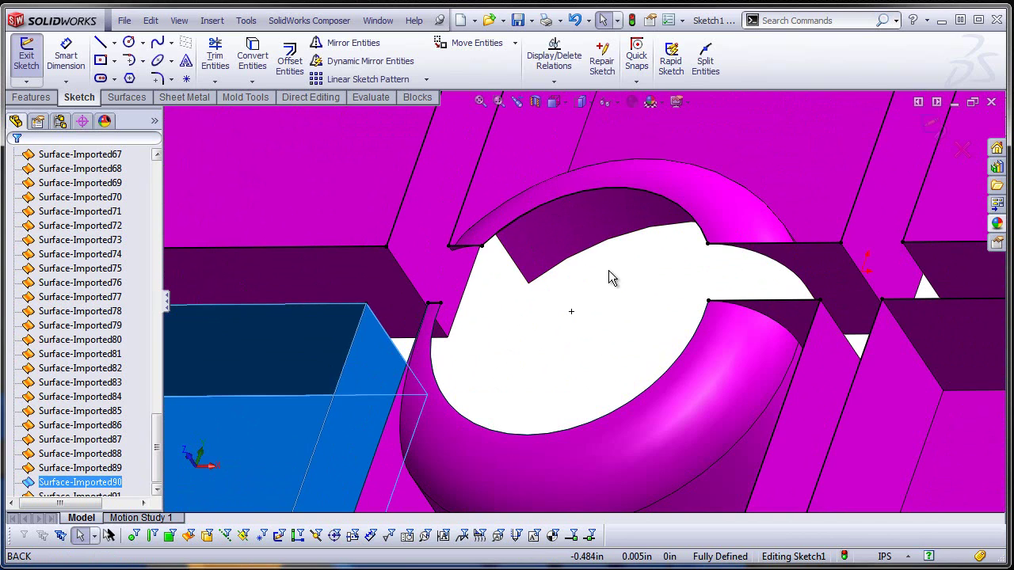
{"action": "key", "text": "f"}
{"action": "key", "text": "ctrl+8"}
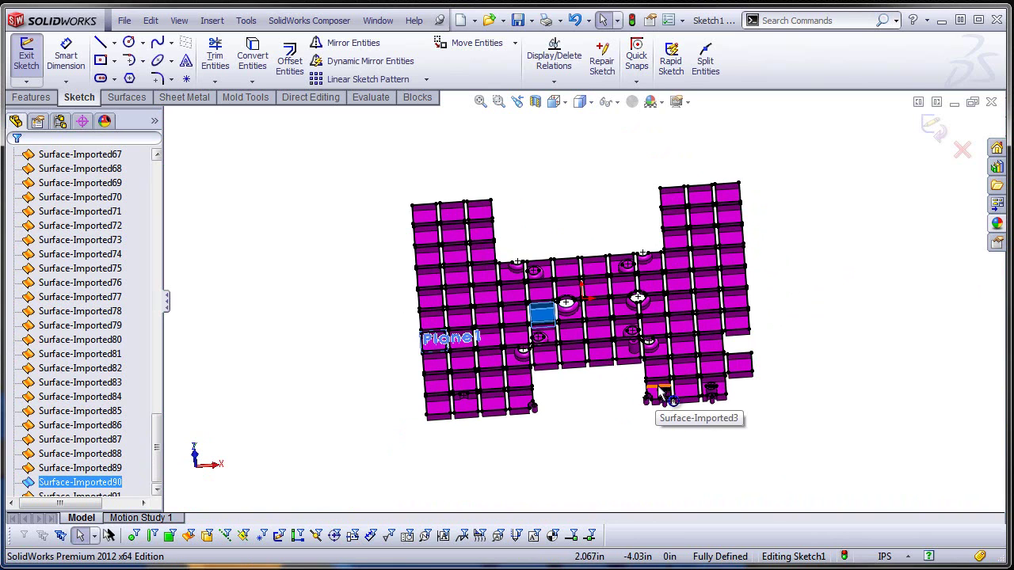
{"action": "scroll", "coordinate": [610, 428], "scroll_direction": "down", "scroll_amount": 6}
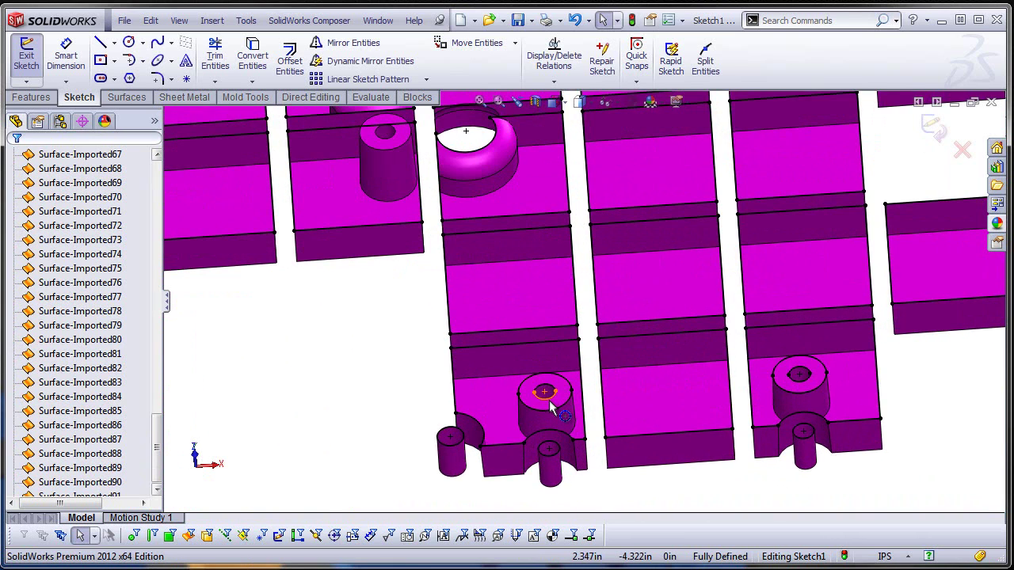
{"action": "scroll", "coordinate": [553, 406], "scroll_direction": "down", "scroll_amount": 1}
{"action": "left_click", "coordinate": [552, 396]}
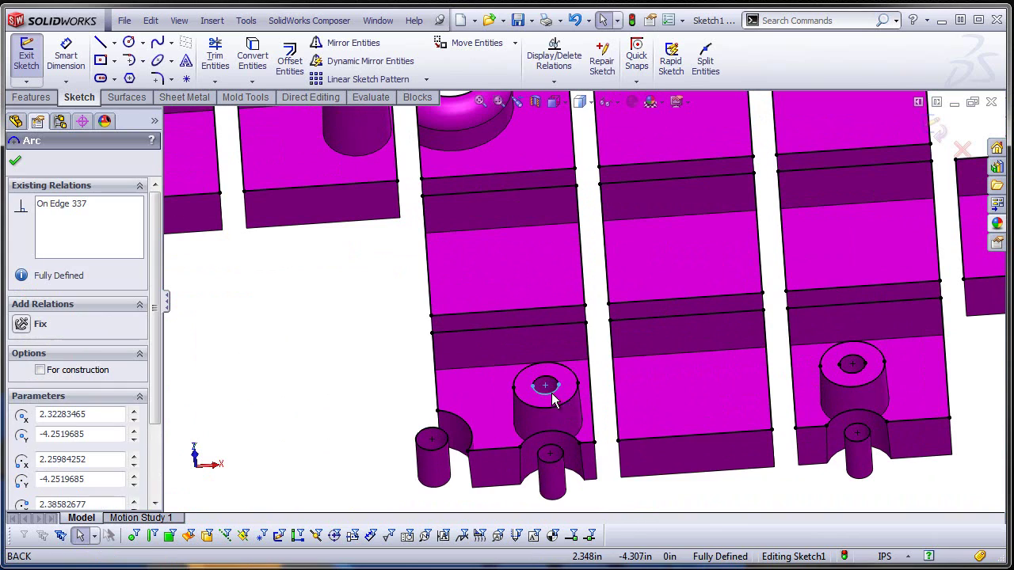
{"action": "right_click", "coordinate": [553, 395]}
{"action": "left_click", "coordinate": [608, 406]}
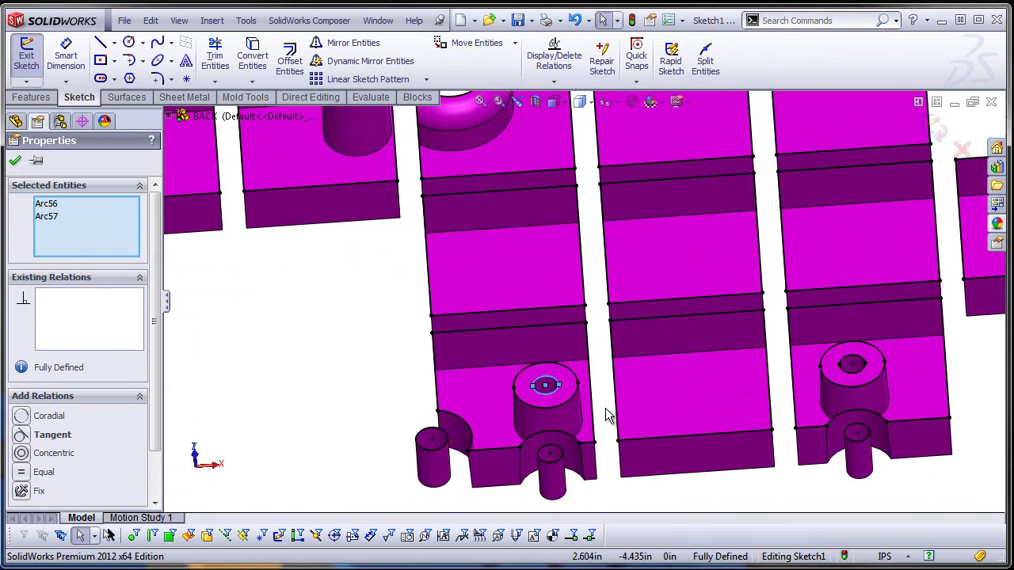
{"action": "left_click", "coordinate": [607, 415]}
{"action": "left_click", "coordinate": [563, 406]}
{"action": "right_click", "coordinate": [563, 406]}
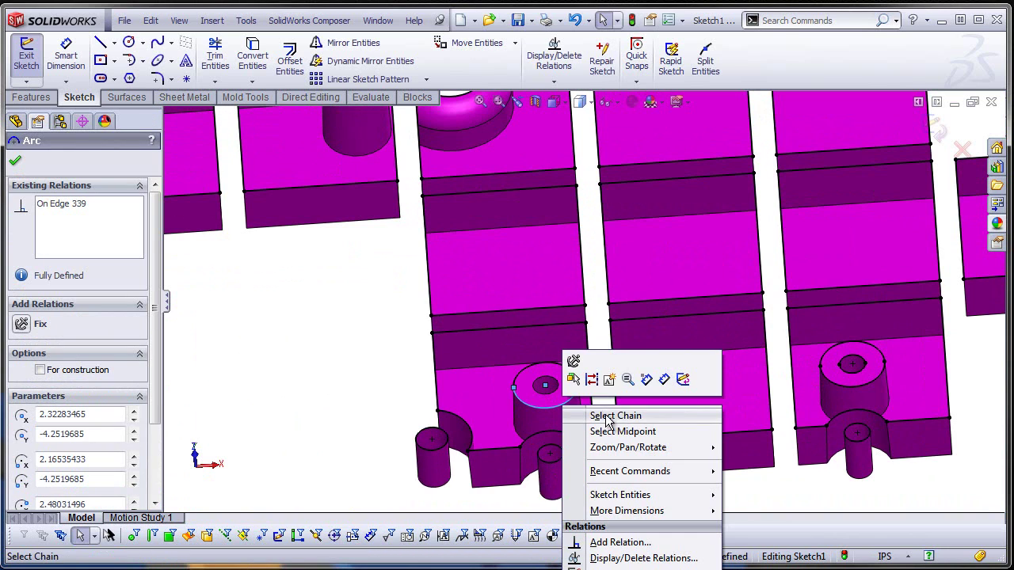
{"action": "left_click", "coordinate": [607, 417]}
{"action": "key", "text": "Escape"}
{"action": "left_click", "coordinate": [872, 383]}
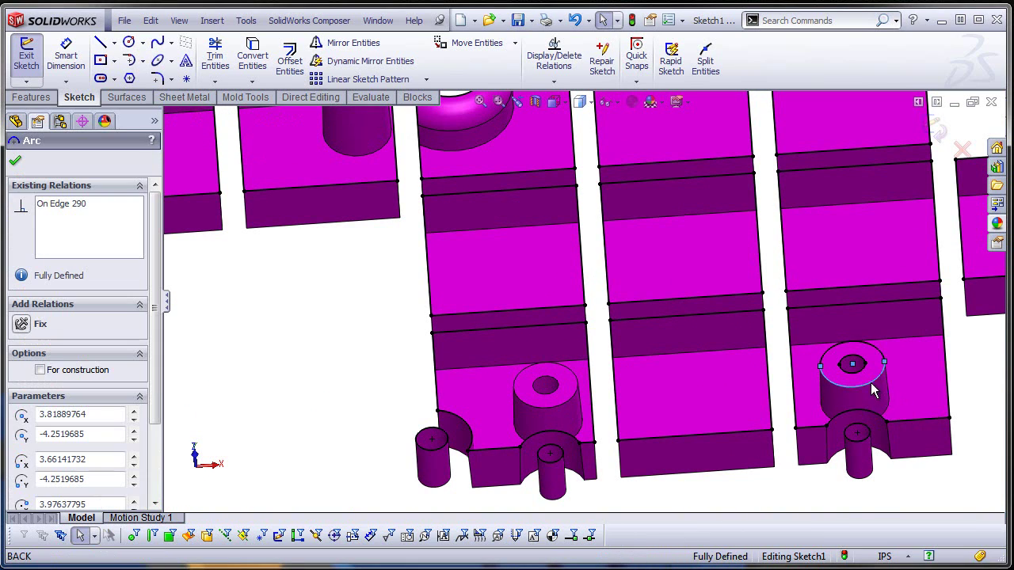
{"action": "right_click", "coordinate": [871, 382]}
{"action": "left_click", "coordinate": [895, 393]}
{"action": "key", "text": "Escape"}
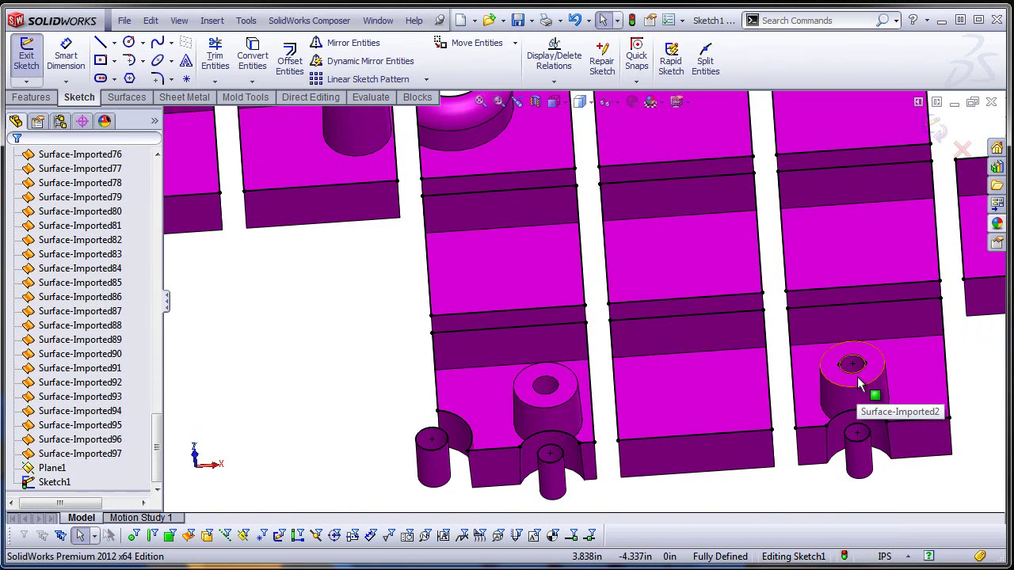
{"action": "right_click", "coordinate": [860, 385]}
{"action": "right_click", "coordinate": [848, 378]}
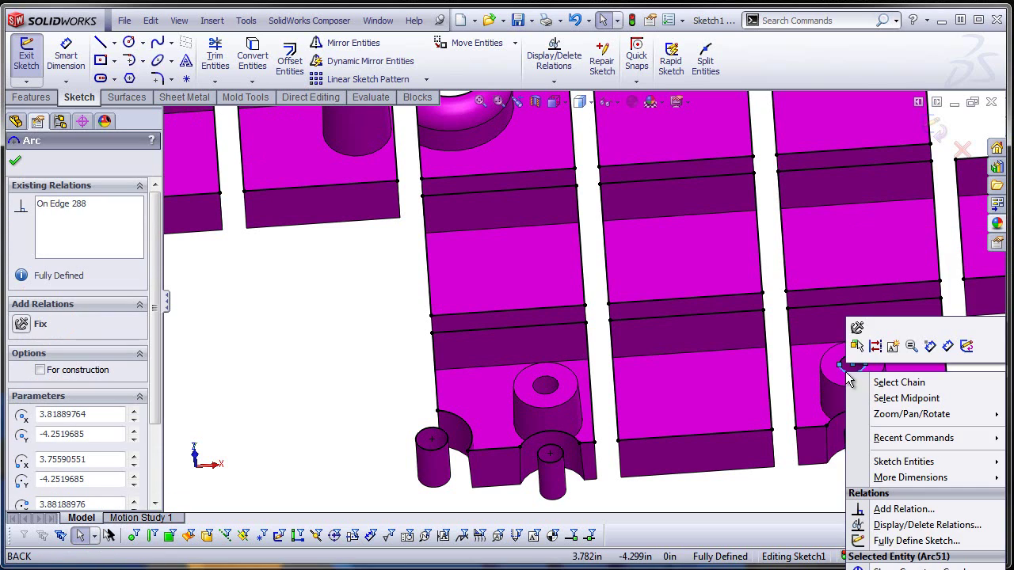
{"action": "left_click", "coordinate": [878, 386]}
{"action": "key", "text": "Escape"}
{"action": "scroll", "coordinate": [712, 339], "scroll_direction": "up", "scroll_amount": 3}
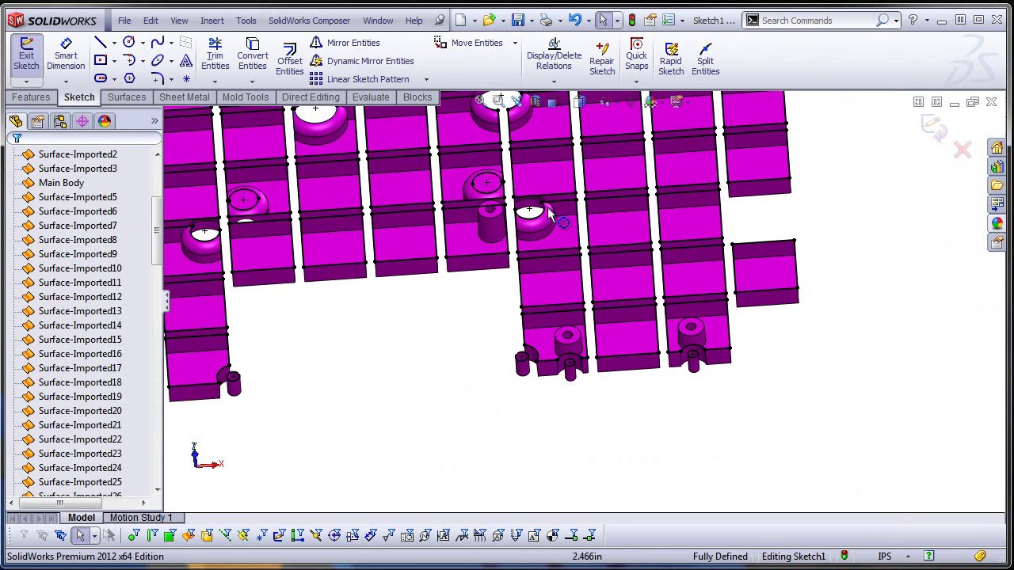
{"action": "scroll", "coordinate": [541, 260], "scroll_direction": "down", "scroll_amount": 4}
{"action": "right_click", "coordinate": [538, 269]}
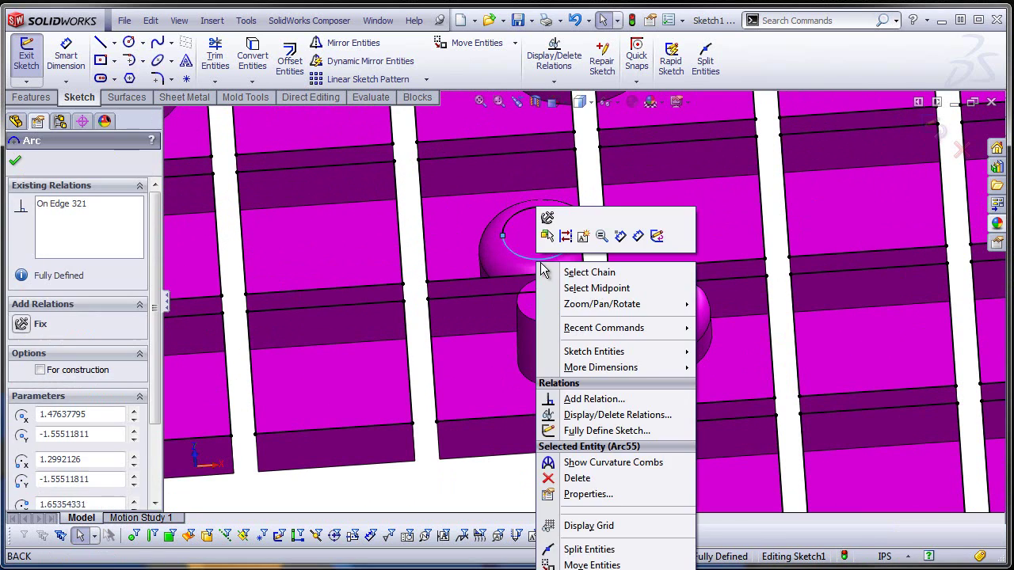
{"action": "key", "text": "Escape"}
{"action": "scroll", "coordinate": [381, 258], "scroll_direction": "up", "scroll_amount": 3}
{"action": "scroll", "coordinate": [382, 254], "scroll_direction": "down", "scroll_amount": 3}
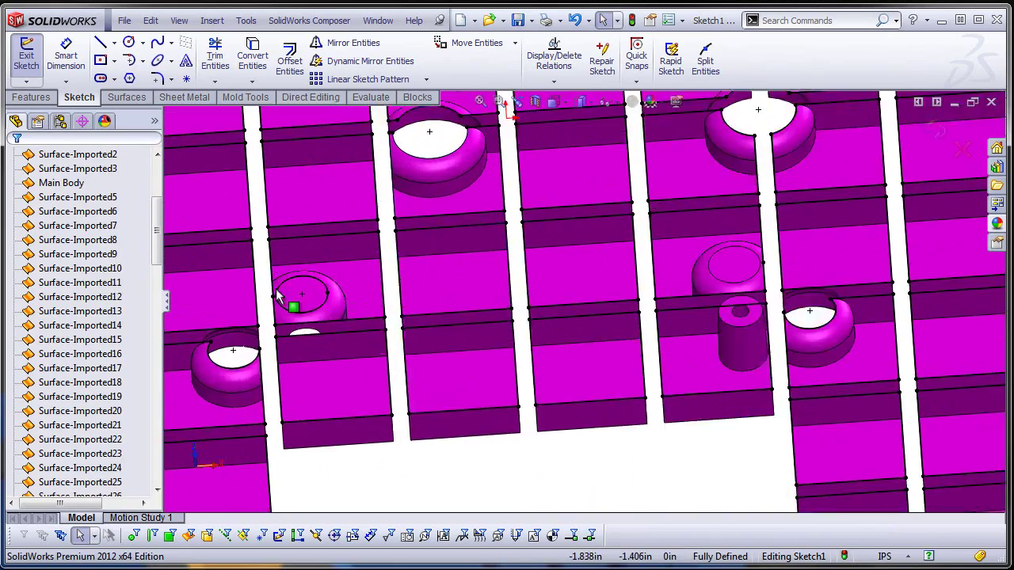
{"action": "right_click", "coordinate": [343, 317]}
{"action": "left_click", "coordinate": [399, 328]}
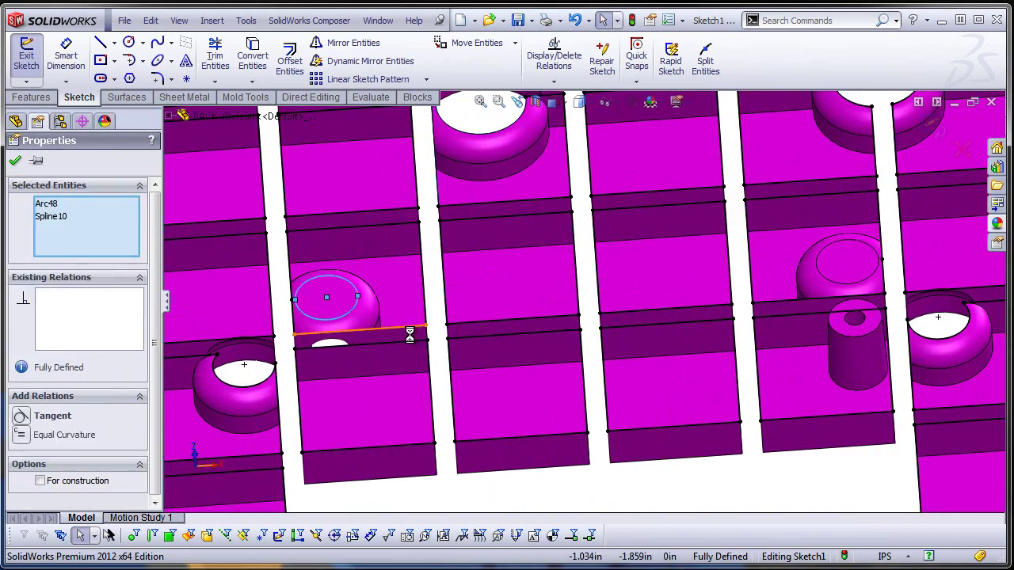
{"action": "key", "text": "Escape"}
{"action": "scroll", "coordinate": [408, 335], "scroll_direction": "up", "scroll_amount": 5}
{"action": "scroll", "coordinate": [546, 229], "scroll_direction": "down", "scroll_amount": 4}
{"action": "scroll", "coordinate": [547, 228], "scroll_direction": "down", "scroll_amount": 3}
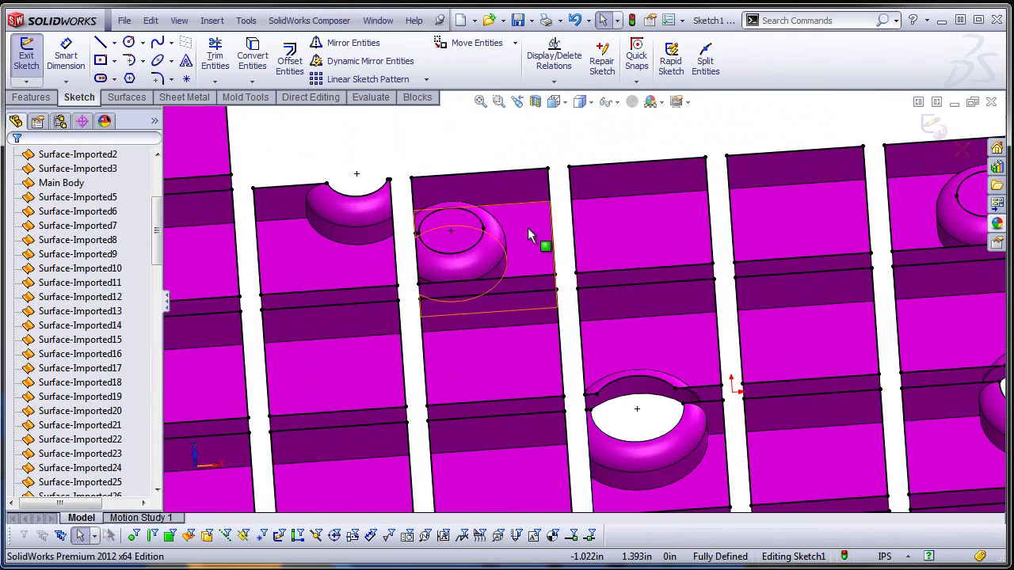
{"action": "right_click", "coordinate": [474, 250]}
{"action": "key", "text": "Escape"}
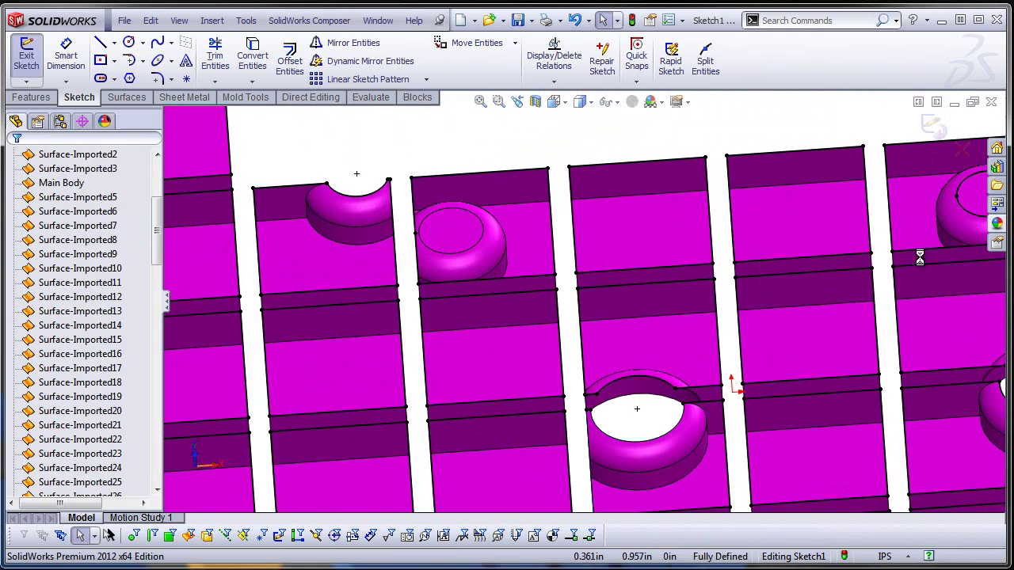
{"action": "scroll", "coordinate": [919, 238], "scroll_direction": "up", "scroll_amount": 4}
{"action": "scroll", "coordinate": [781, 265], "scroll_direction": "down", "scroll_amount": 2}
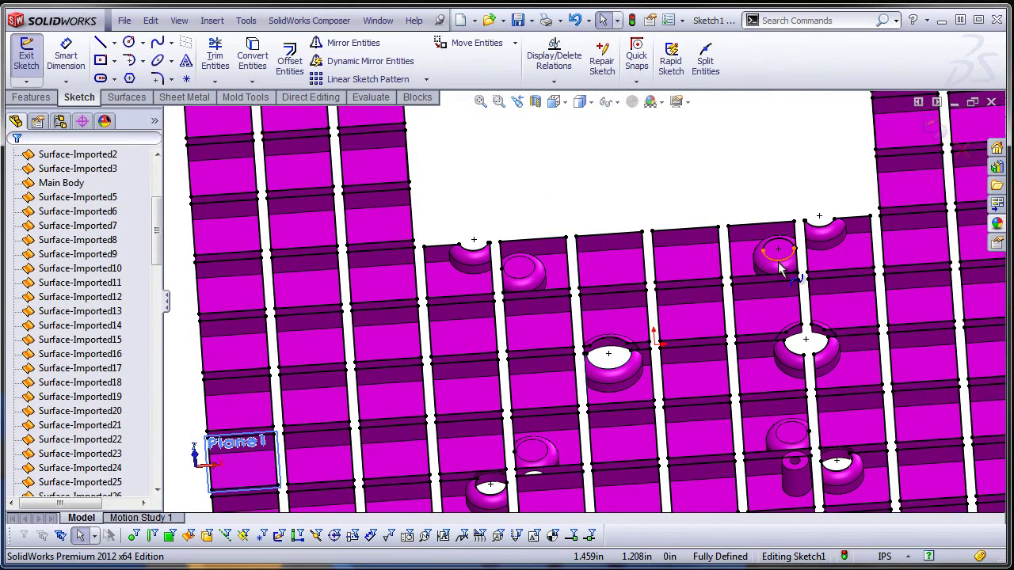
{"action": "right_click", "coordinate": [780, 269]}
{"action": "left_click", "coordinate": [808, 269]}
{"action": "key", "text": "Escape"}
{"action": "scroll", "coordinate": [880, 301], "scroll_direction": "up", "scroll_amount": 3}
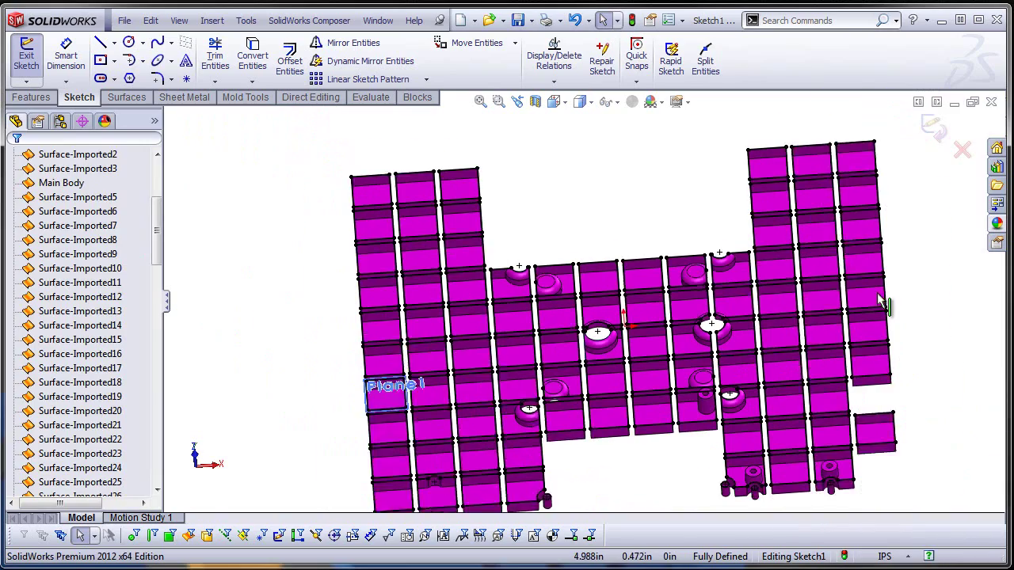
{"action": "scroll", "coordinate": [879, 300], "scroll_direction": "up", "scroll_amount": 1}
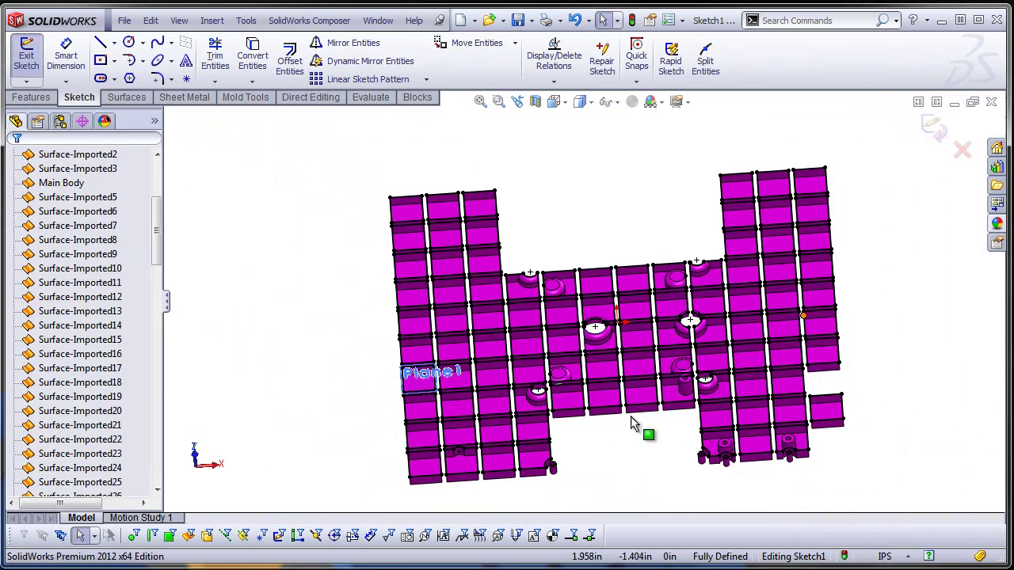
{"action": "scroll", "coordinate": [634, 420], "scroll_direction": "down", "scroll_amount": 6}
{"action": "scroll", "coordinate": [618, 401], "scroll_direction": "up", "scroll_amount": 8}
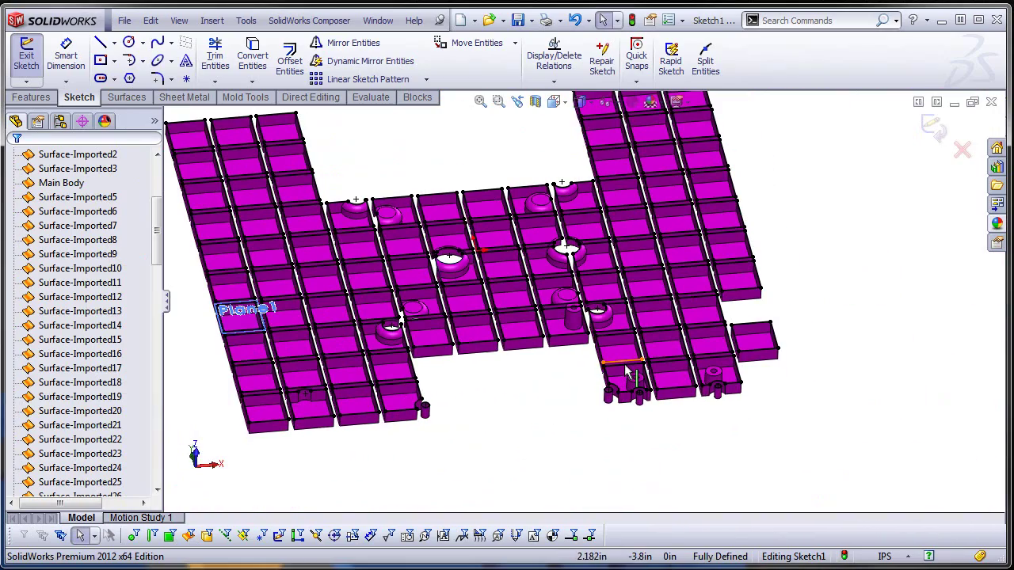
{"action": "scroll", "coordinate": [442, 400], "scroll_direction": "down", "scroll_amount": 3}
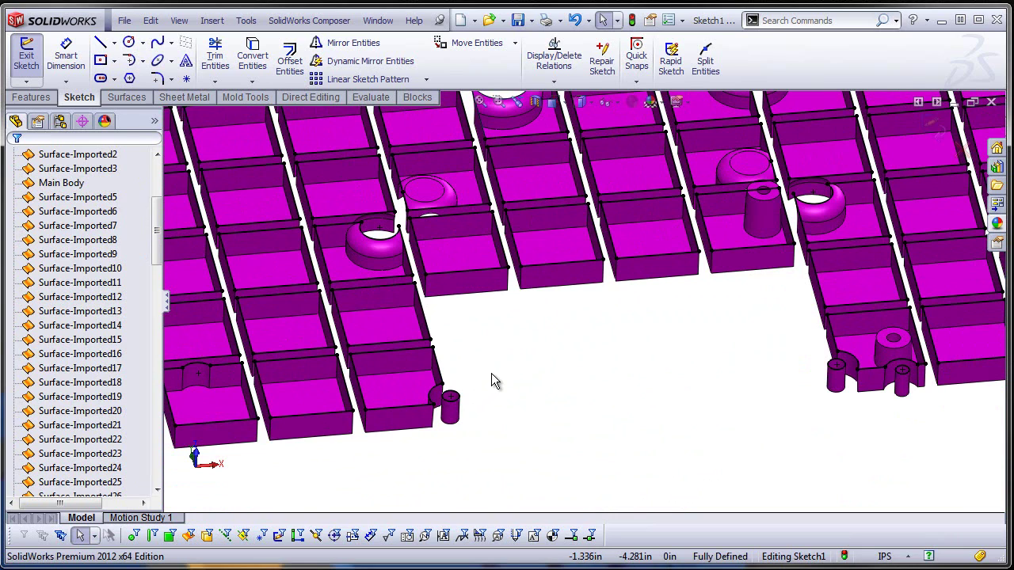
Check Sketch1 for Base Extrude with Check Sketch for Feature and review the warning.
{"action": "left_click", "coordinate": [247, 20]}
{"action": "mouse_move", "coordinate": [324, 349]}
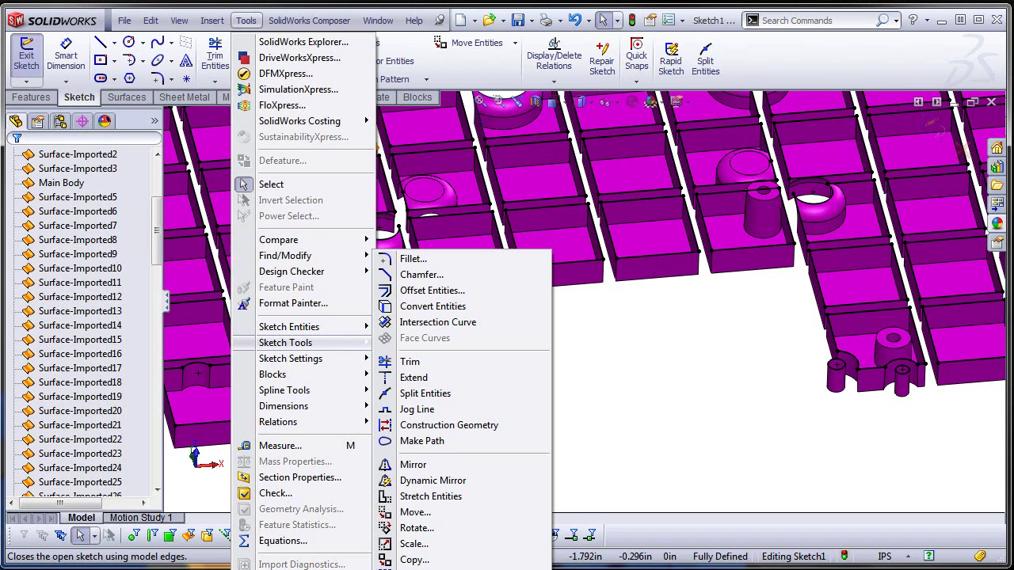
{"action": "left_click", "coordinate": [275, 493]}
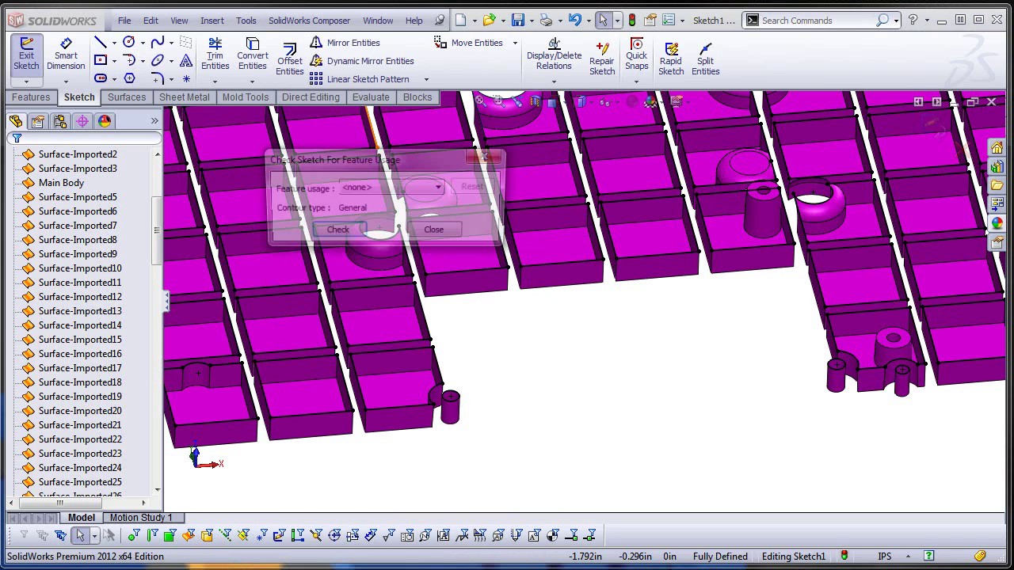
{"action": "left_click", "coordinate": [392, 190]}
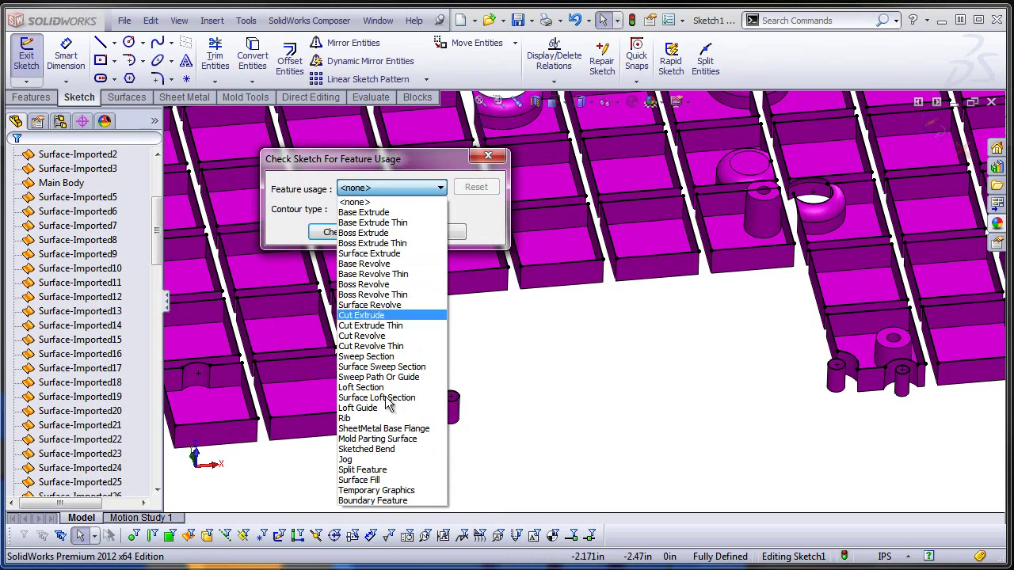
{"action": "left_click", "coordinate": [386, 212]}
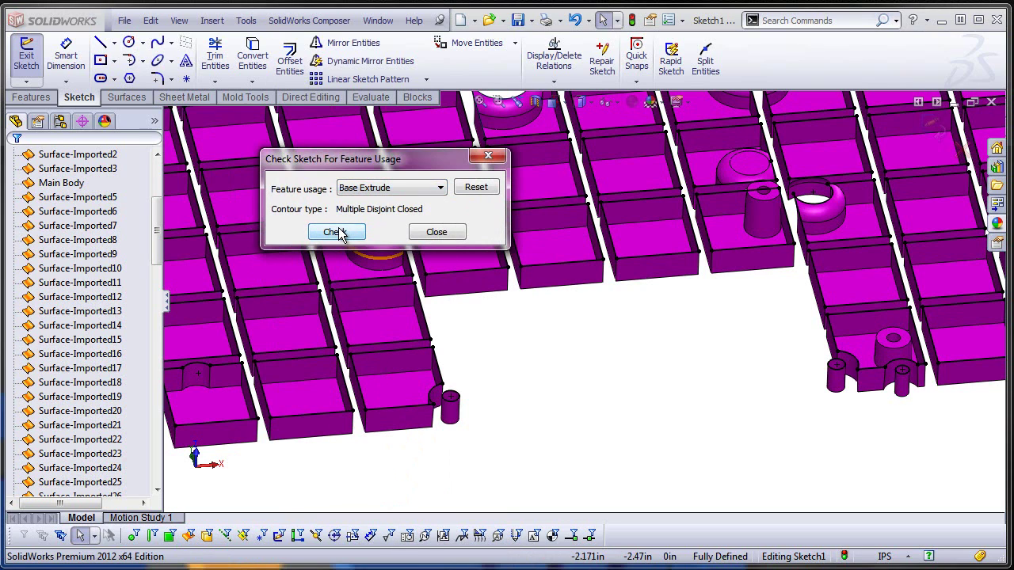
{"action": "left_click", "coordinate": [337, 233]}
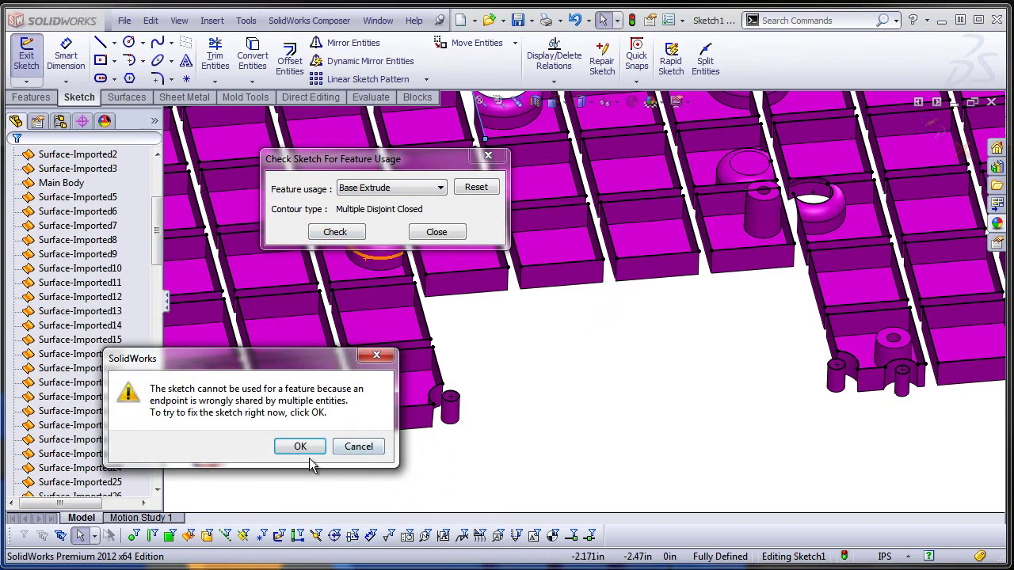
{"action": "left_click_drag", "start_coordinate": [323, 359], "coordinate": [642, 300]}
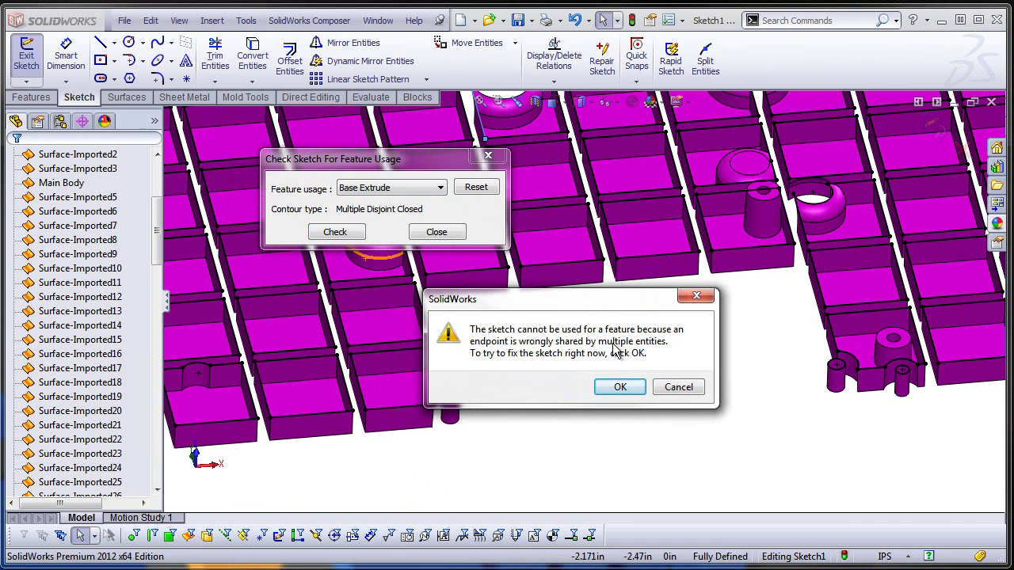
Accept the sketch repair and inspect the tiny overlapping segment at the contour point.
{"action": "left_click", "coordinate": [620, 387]}
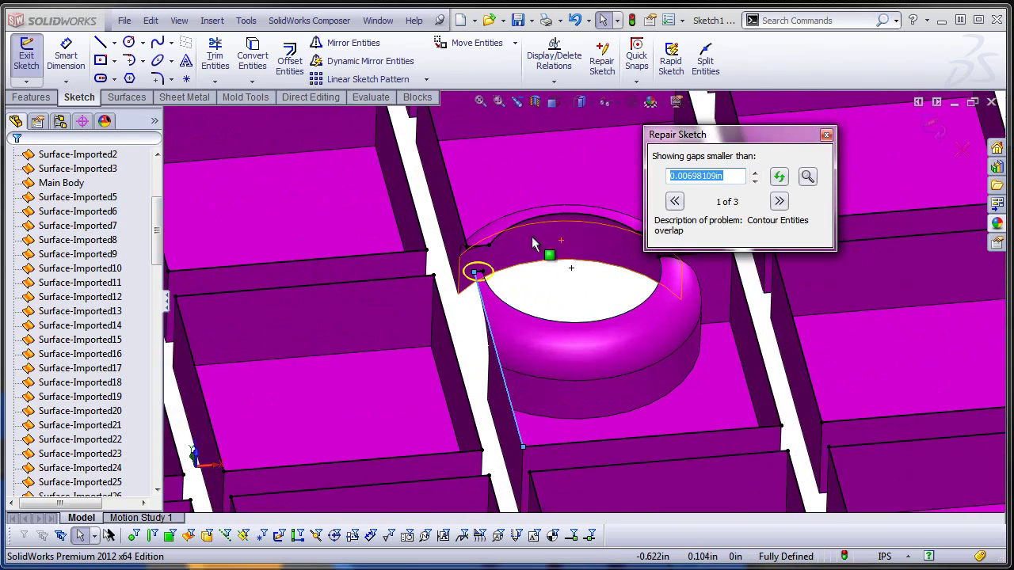
{"action": "scroll", "coordinate": [534, 290], "scroll_direction": "down", "scroll_amount": 3}
{"action": "middle_click_drag", "start_coordinate": [523, 290], "coordinate": [485, 291]}
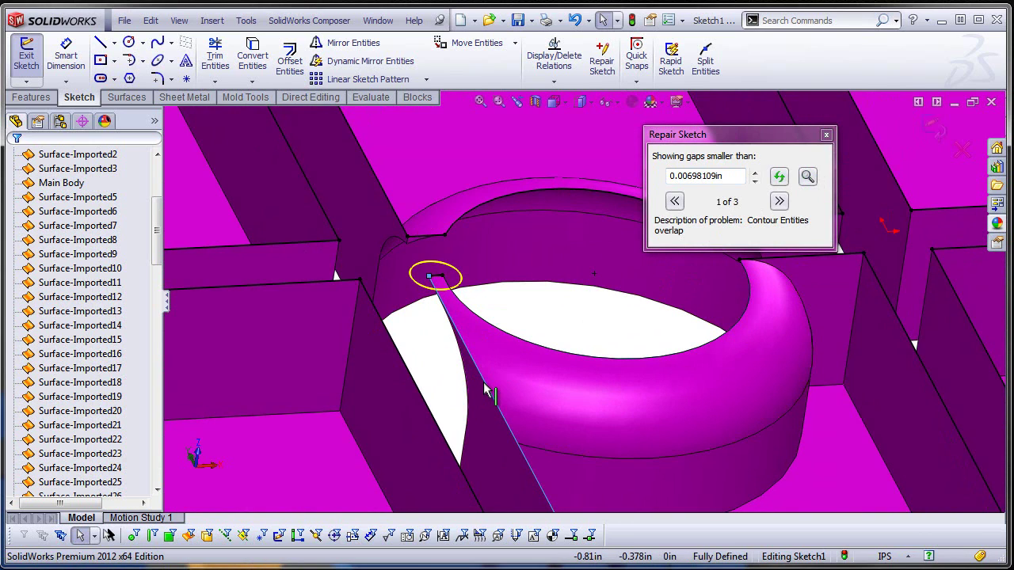
{"action": "left_click", "coordinate": [437, 282]}
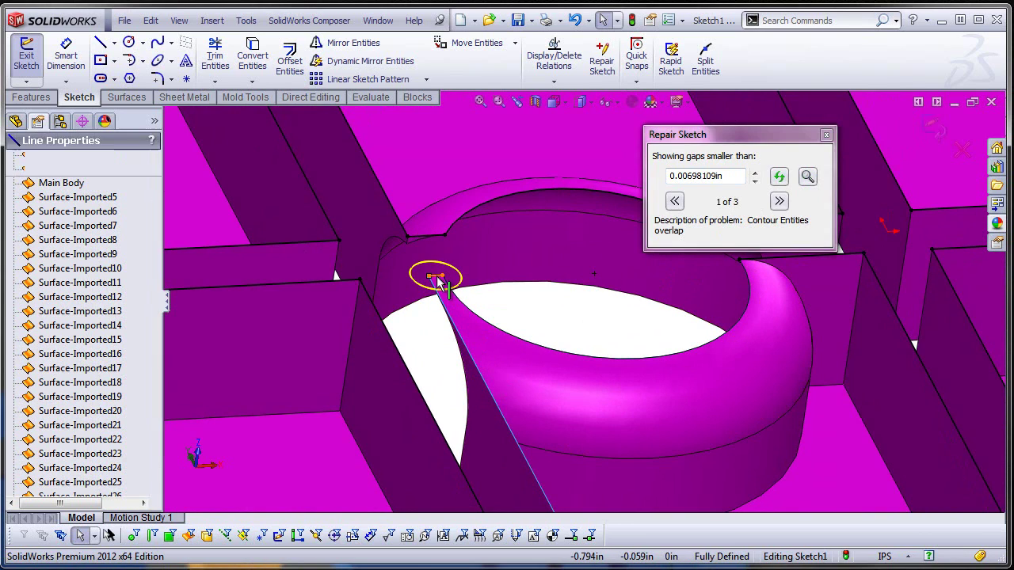
{"action": "key", "text": "Escape"}
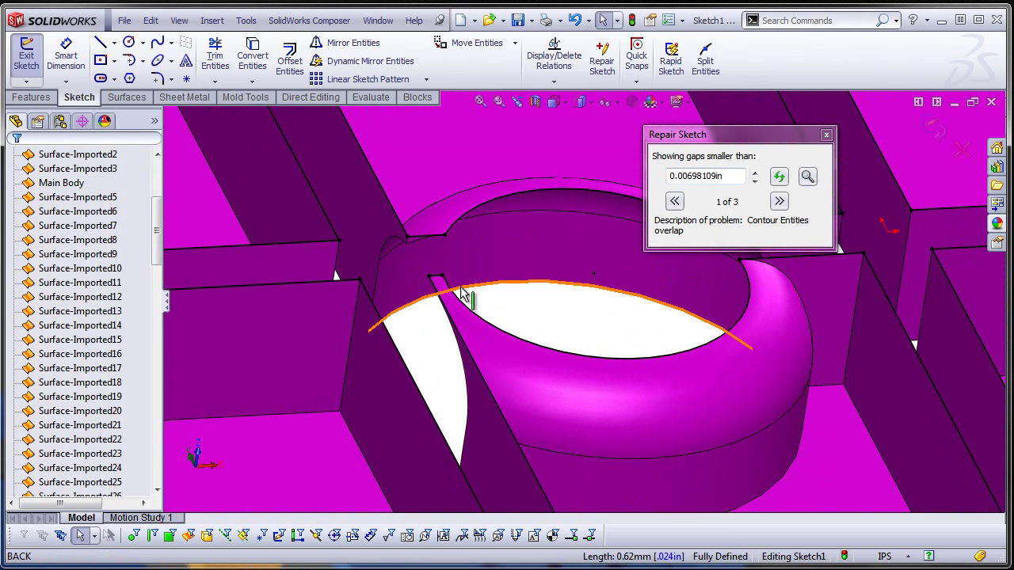
Re-check Sketch1 until it reports no problems, then close the repair check.
{"action": "scroll", "coordinate": [491, 298], "scroll_direction": "down", "scroll_amount": 3}
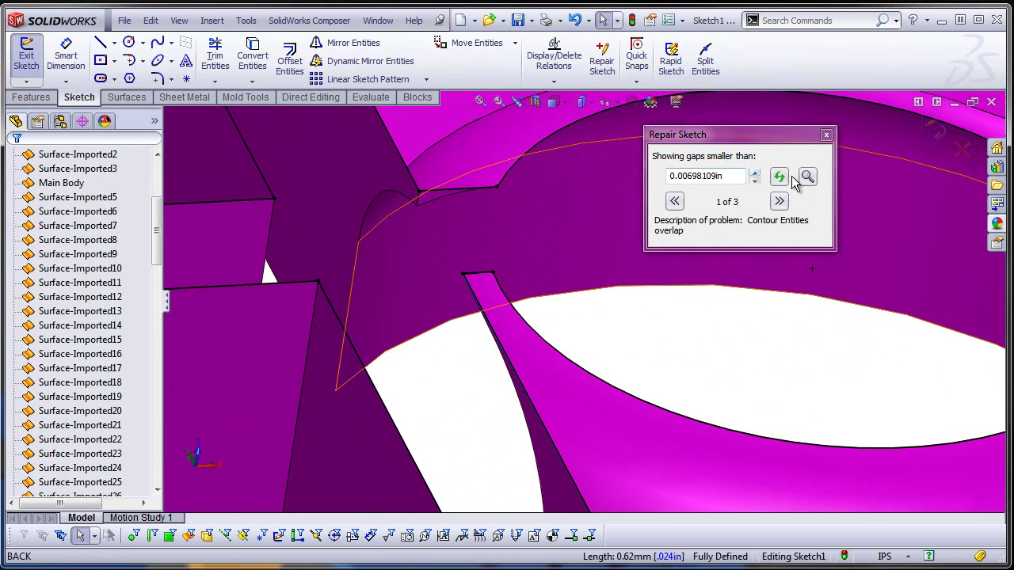
{"action": "scroll", "coordinate": [487, 290], "scroll_direction": "down", "scroll_amount": 2}
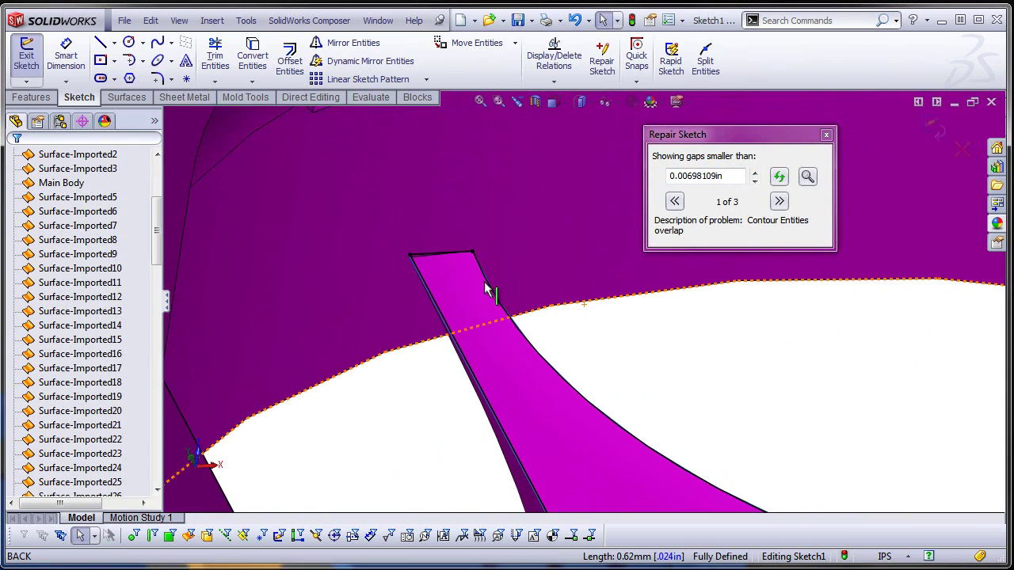
{"action": "scroll", "coordinate": [486, 290], "scroll_direction": "down", "scroll_amount": 5}
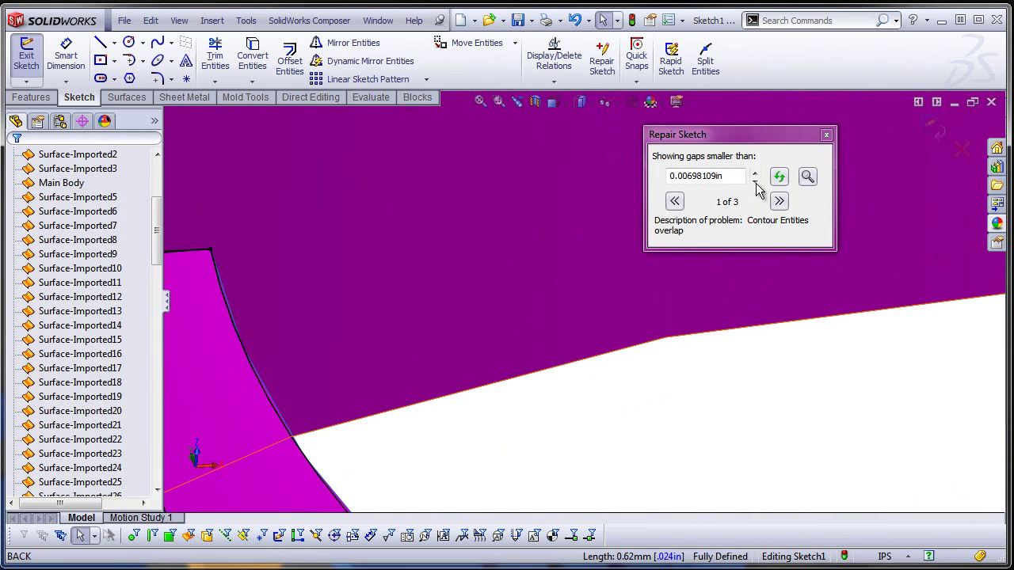
{"action": "left_click", "coordinate": [779, 181]}
{"action": "scroll", "coordinate": [595, 380], "scroll_direction": "up", "scroll_amount": 3}
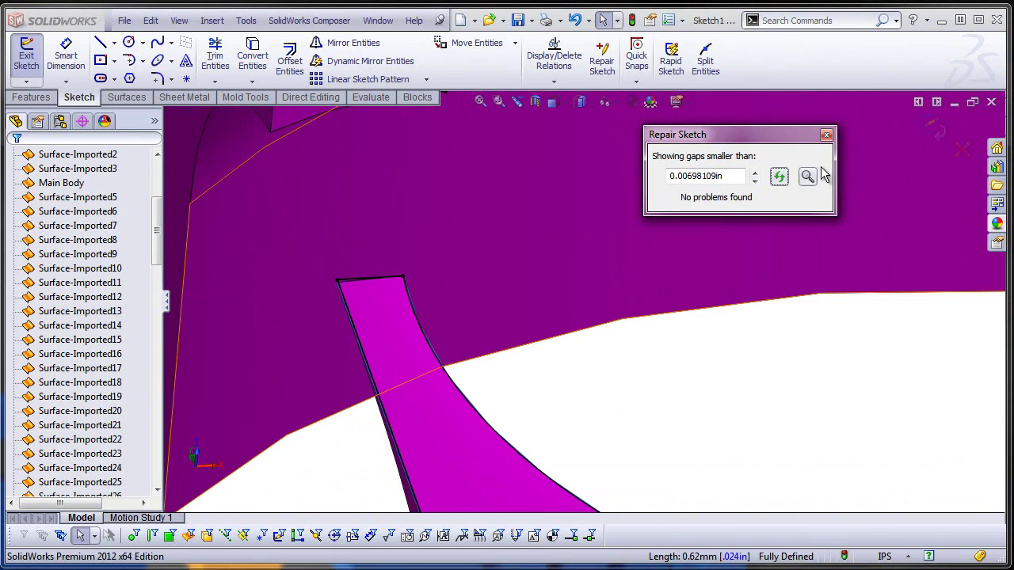
{"action": "scroll", "coordinate": [743, 353], "scroll_direction": "up", "scroll_amount": 3}
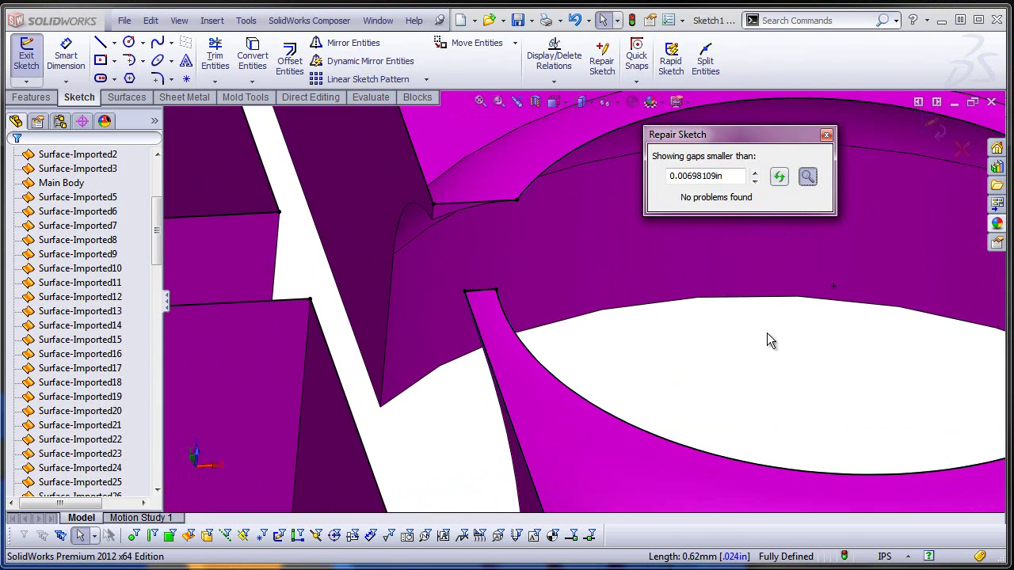
{"action": "left_click", "coordinate": [827, 135]}
Show the Main Body again and view the sketch plane normal to the screen.
{"action": "key", "text": "f"}
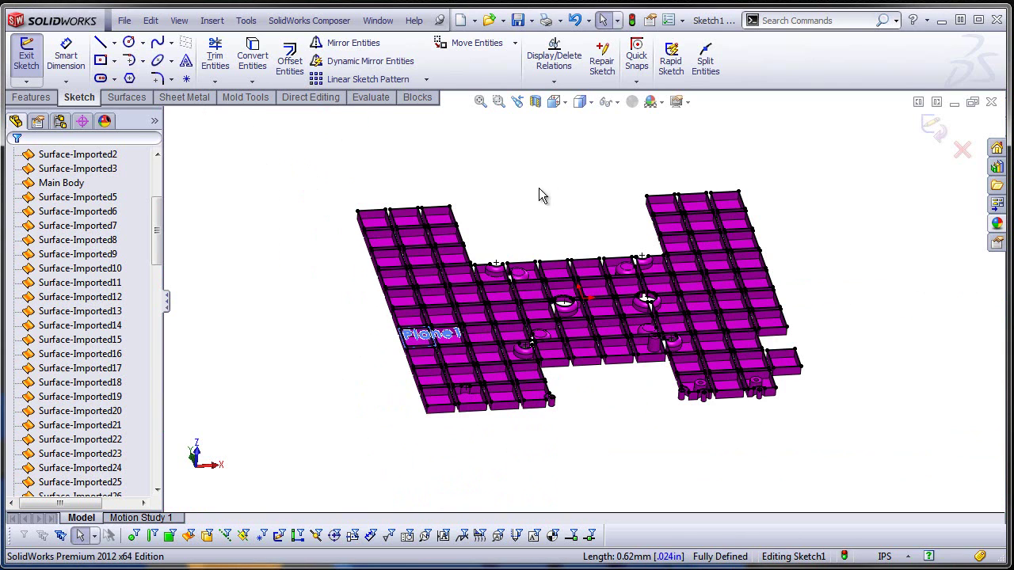
{"action": "right_click", "coordinate": [61, 183]}
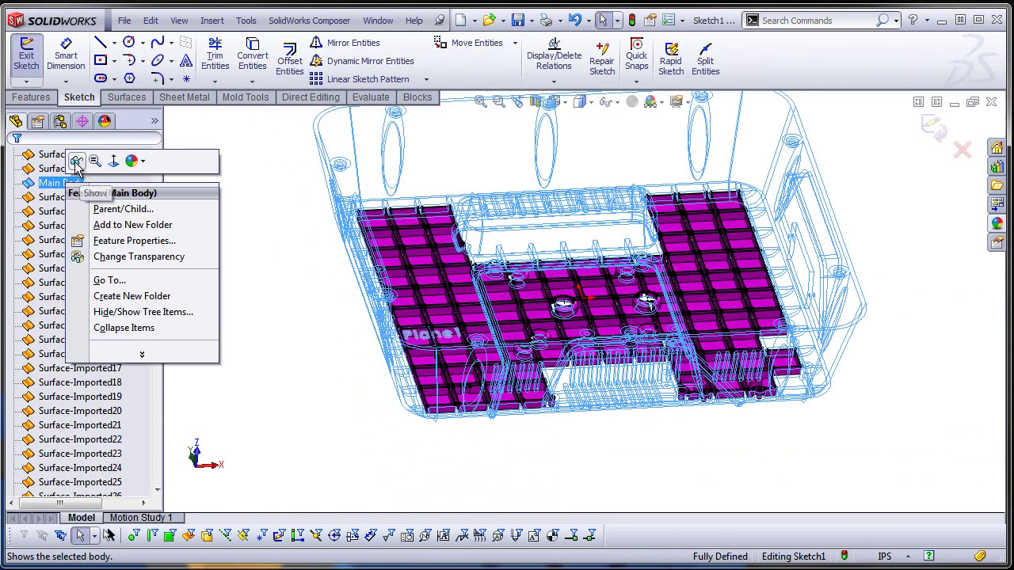
{"action": "left_click", "coordinate": [75, 162]}
{"action": "key", "text": "ctrl+8"}
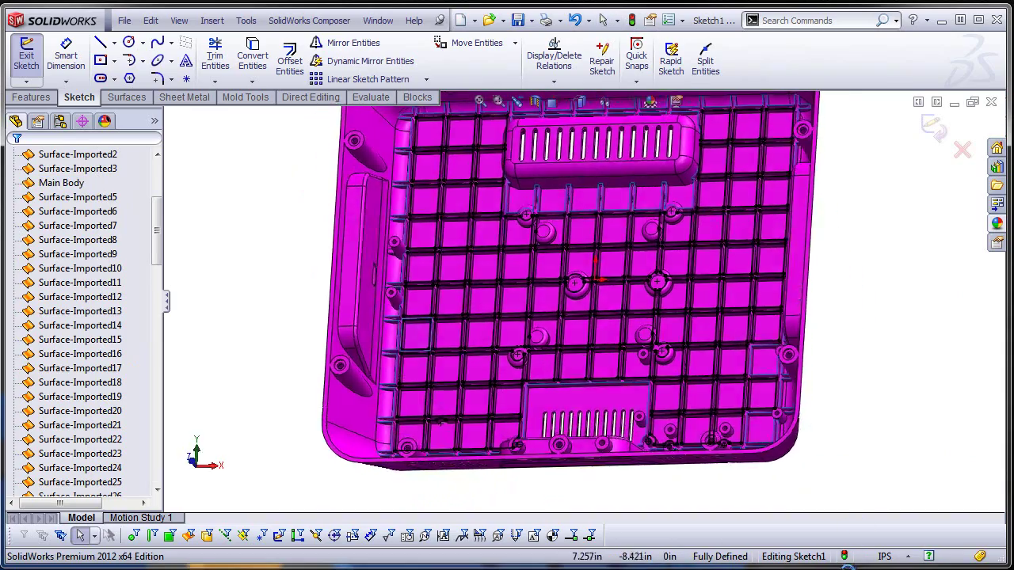
{"action": "scroll", "coordinate": [412, 348], "scroll_direction": "down", "scroll_amount": 3}
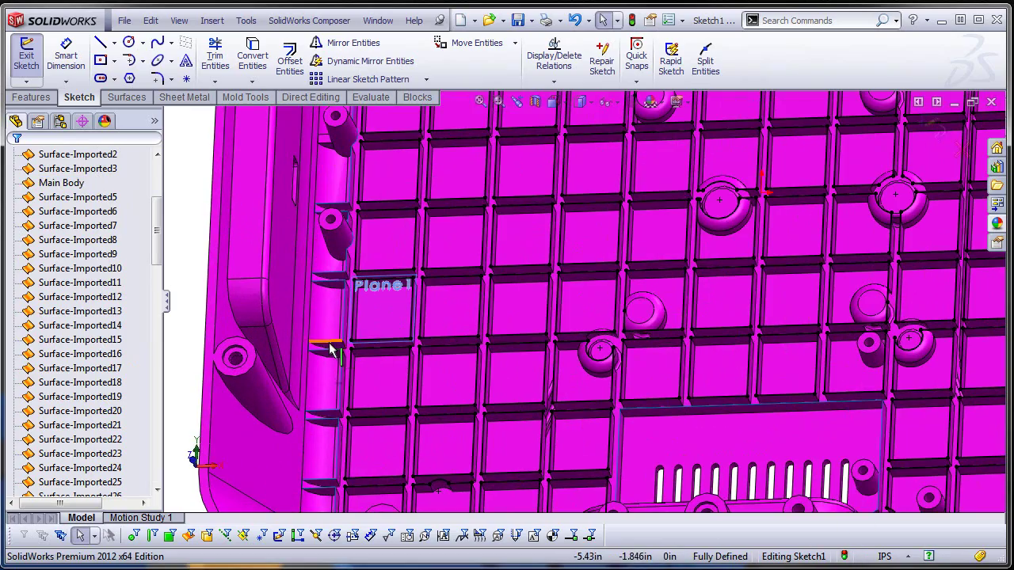
{"action": "scroll", "coordinate": [602, 372], "scroll_direction": "up", "scroll_amount": 3}
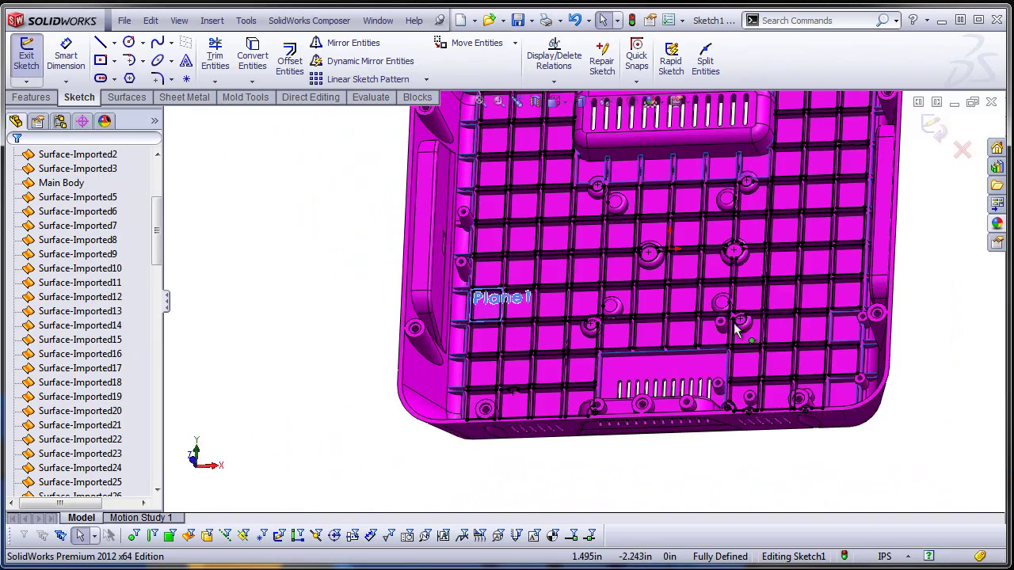
Convert the open edge loops around the lower and upper vents into Sketch1.
{"action": "right_click", "coordinate": [678, 361]}
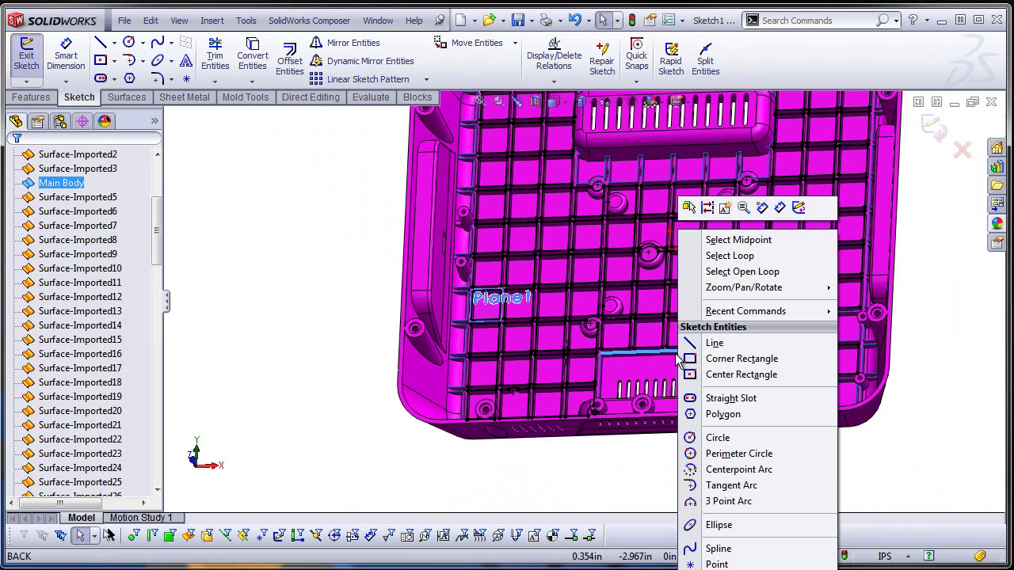
{"action": "left_click", "coordinate": [750, 273]}
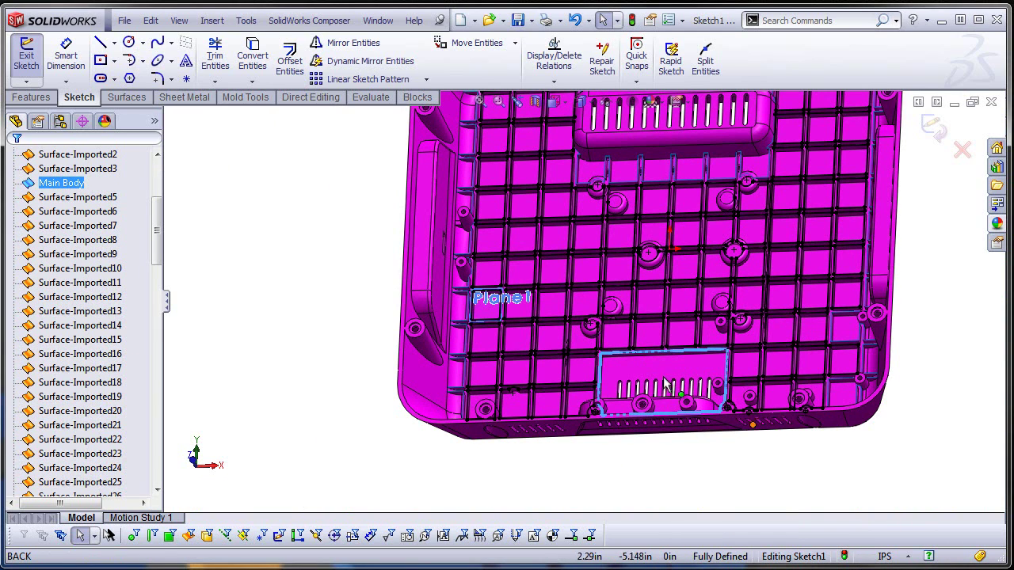
{"action": "left_click", "coordinate": [253, 56]}
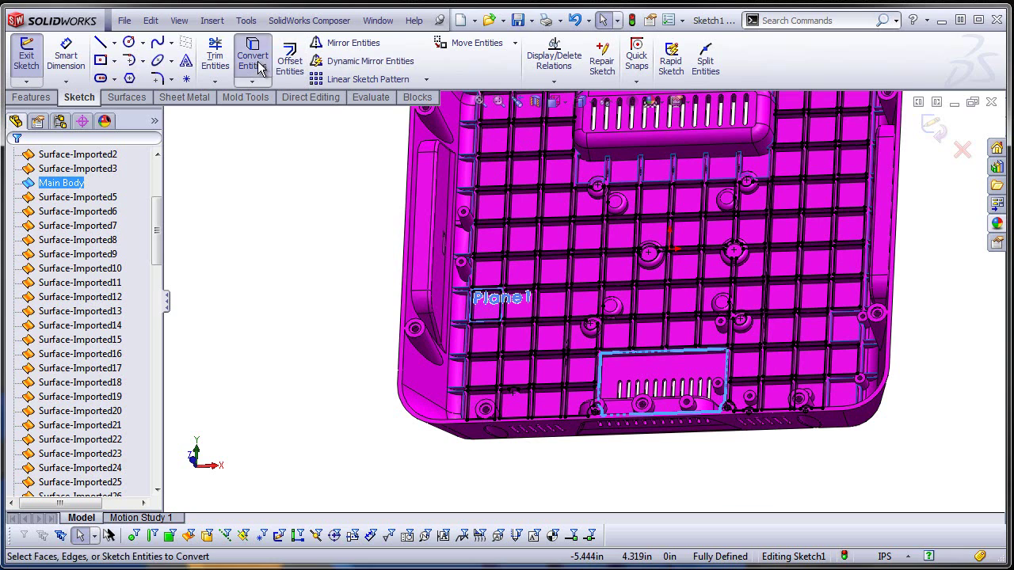
{"action": "left_click", "coordinate": [673, 167]}
{"action": "right_click", "coordinate": [675, 166]}
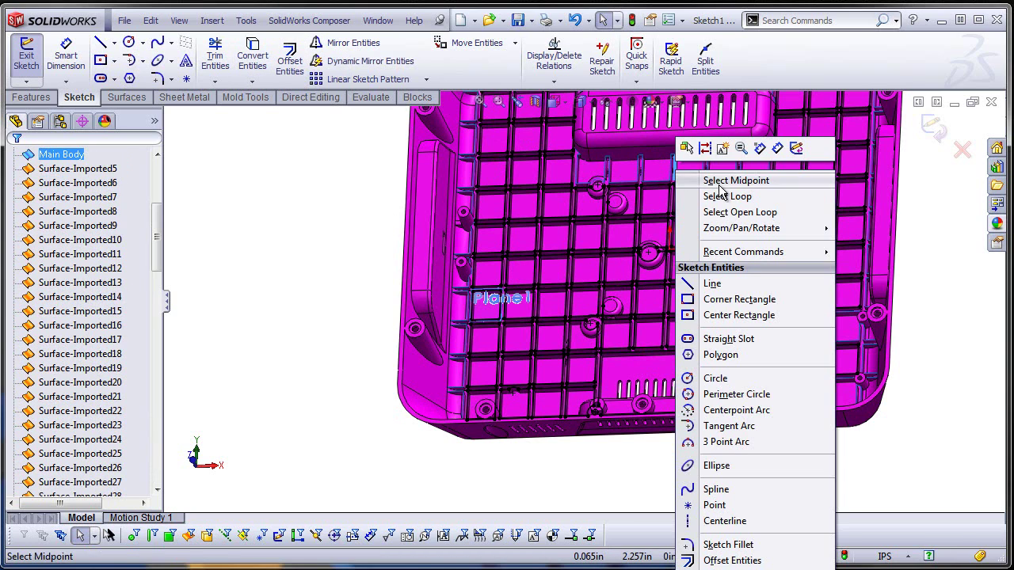
{"action": "left_click", "coordinate": [733, 212]}
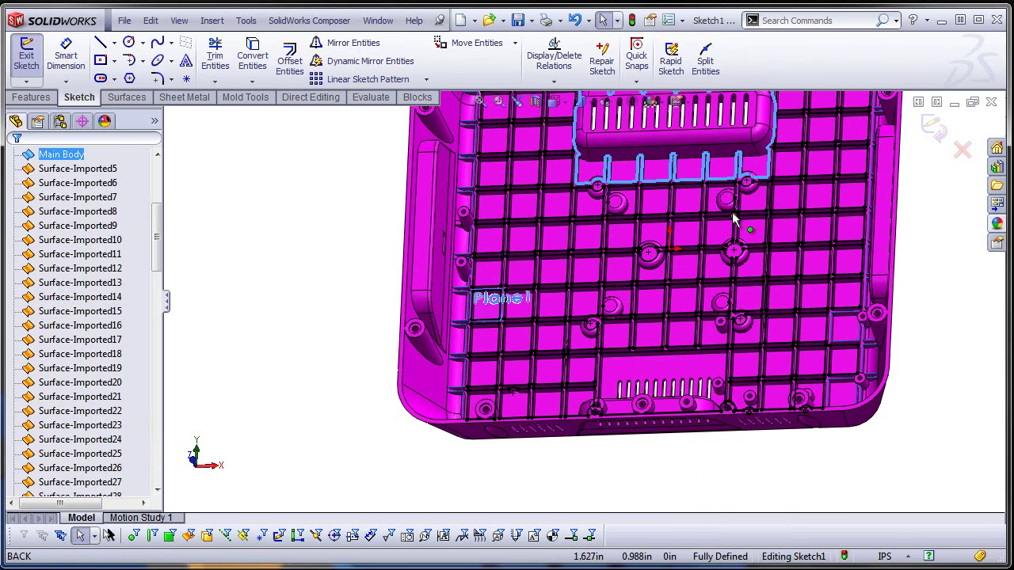
{"action": "left_click", "coordinate": [253, 57]}
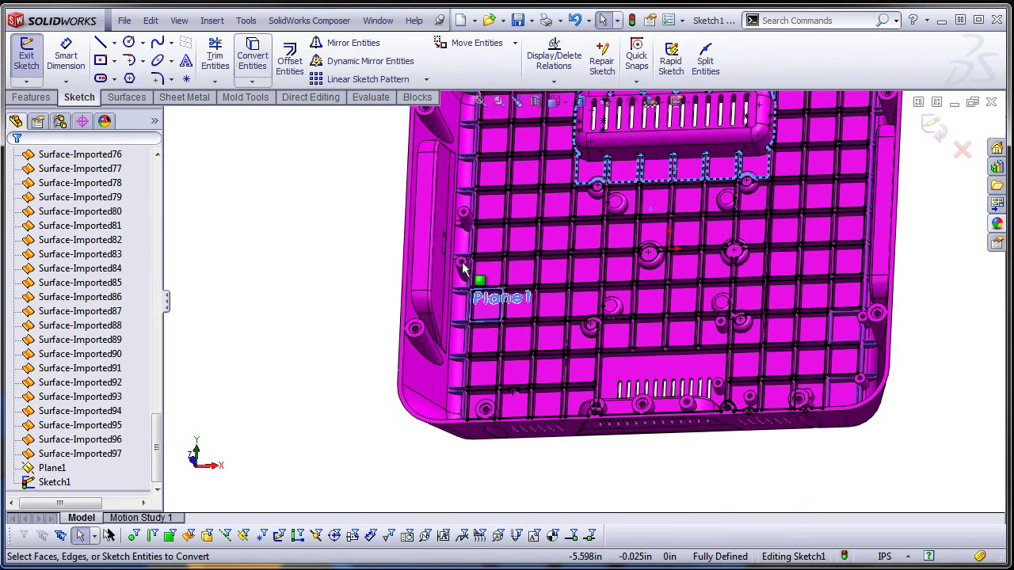
Convert the open edge loop along the left border into Sketch1.
{"action": "scroll", "coordinate": [478, 309], "scroll_direction": "down", "scroll_amount": 2}
{"action": "right_click", "coordinate": [468, 314]}
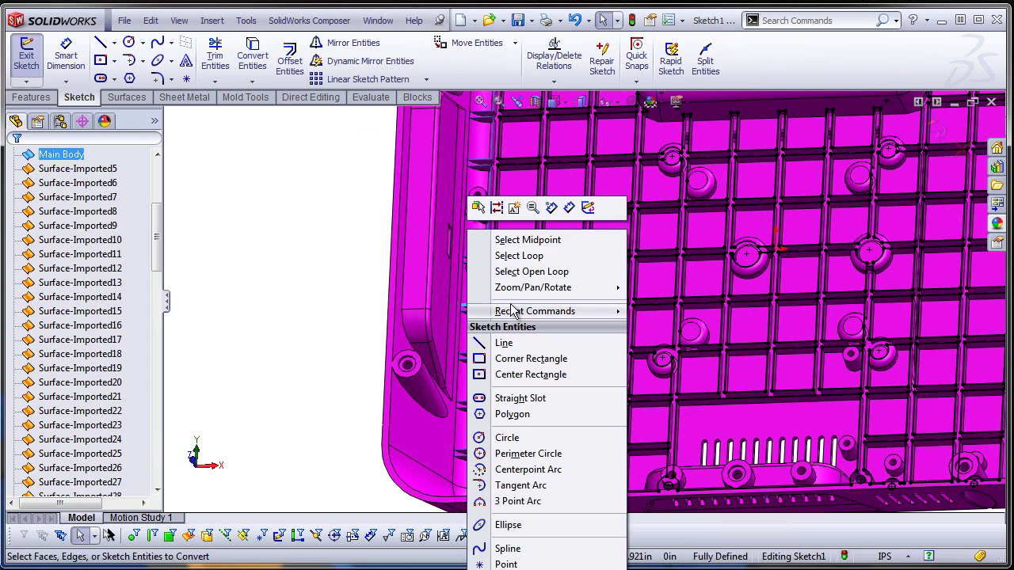
{"action": "left_click", "coordinate": [533, 273]}
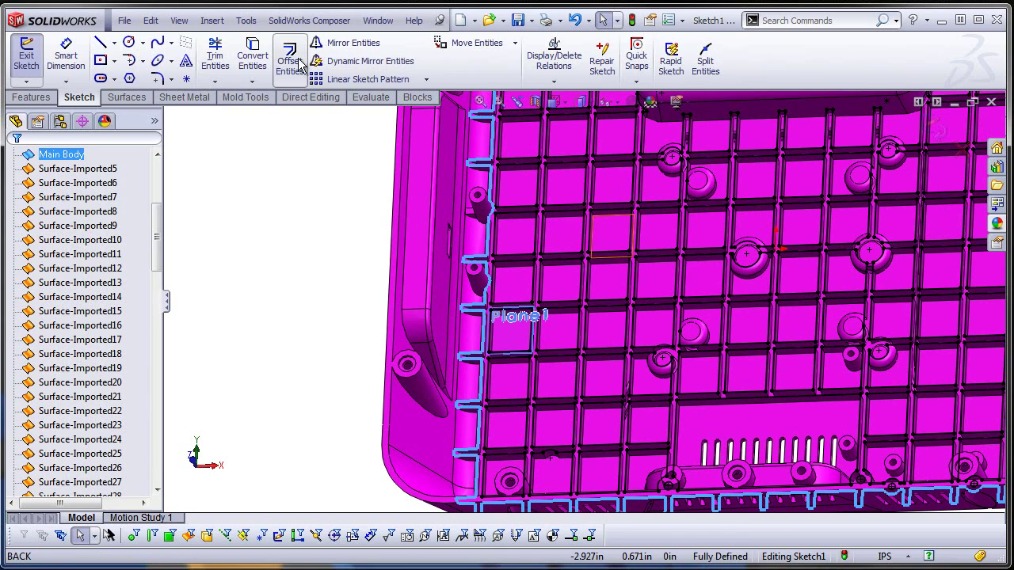
{"action": "left_click", "coordinate": [252, 57]}
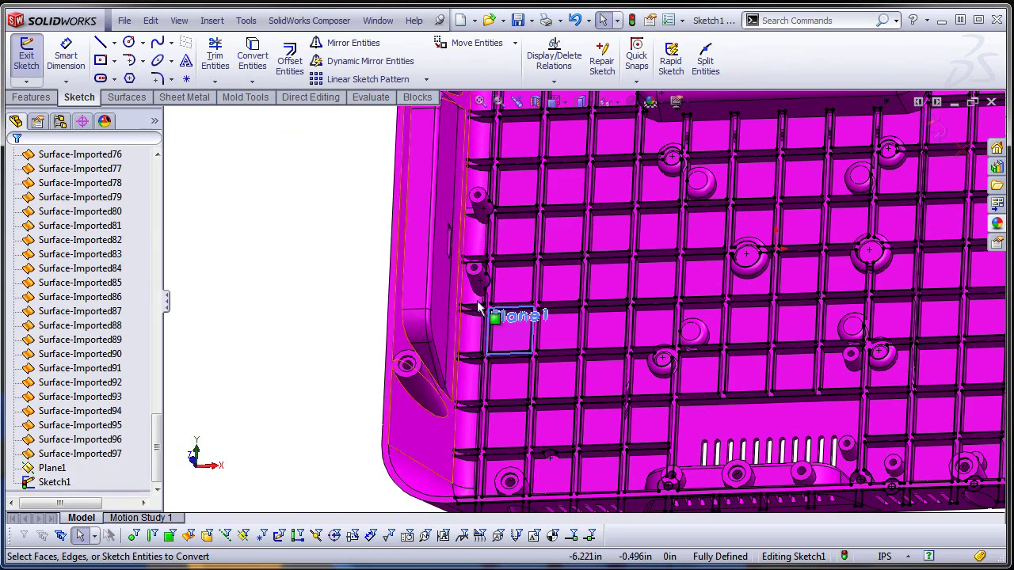
{"action": "scroll", "coordinate": [602, 321], "scroll_direction": "up", "scroll_amount": 5}
Orbit the tray to an angled view and bring up the surface modelling tools for Planar Surface.
{"action": "middle_click_drag", "start_coordinate": [868, 333], "coordinate": [899, 184]}
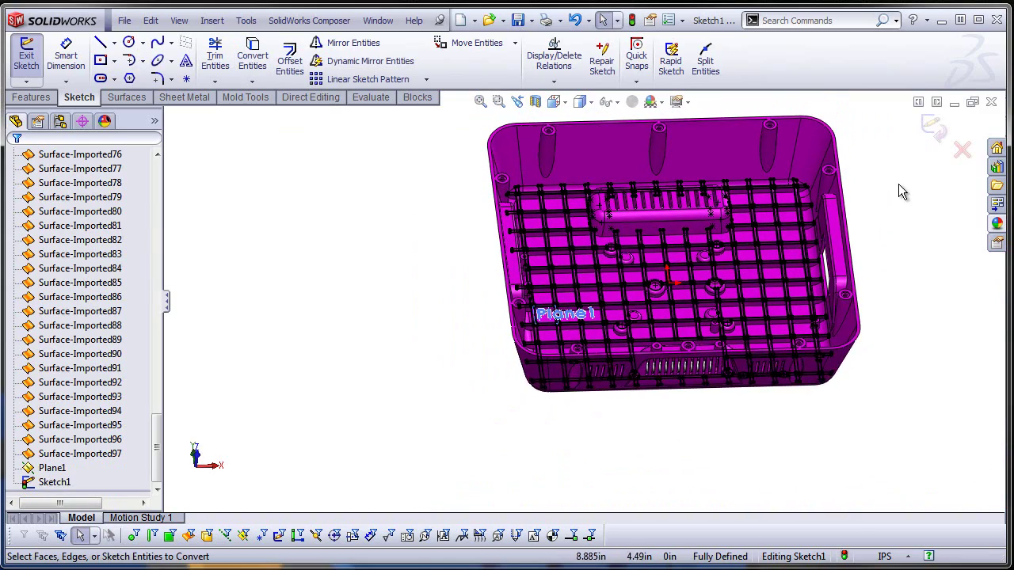
{"action": "scroll", "coordinate": [899, 181], "scroll_direction": "down", "scroll_amount": 3}
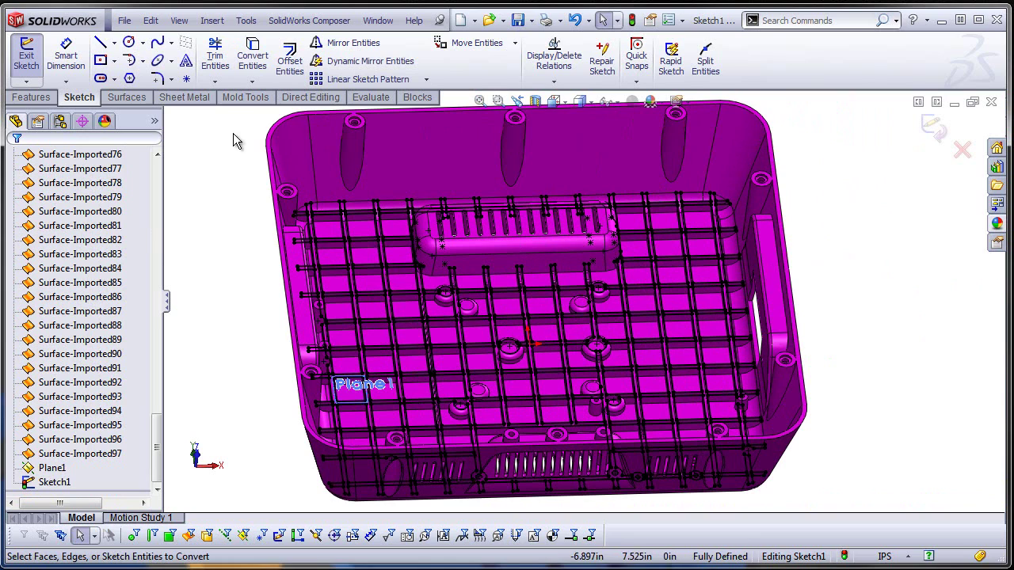
{"action": "left_click", "coordinate": [141, 96]}
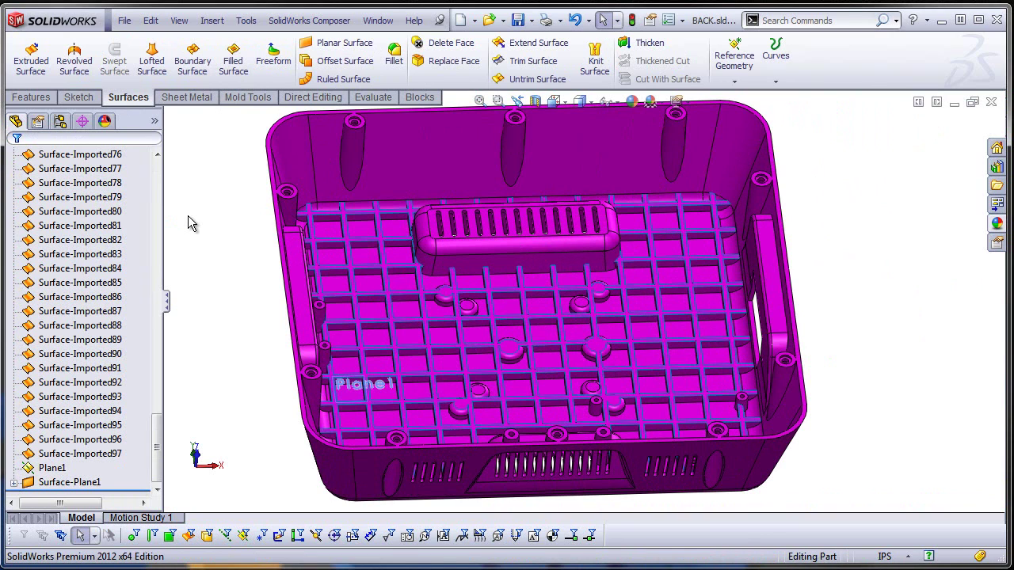
Knit every tray surface into Surface-Knit1 with 'Try to form solid' enabled.
{"action": "left_click", "coordinate": [596, 70]}
{"action": "scroll", "coordinate": [539, 274], "scroll_direction": "up", "scroll_amount": 3}
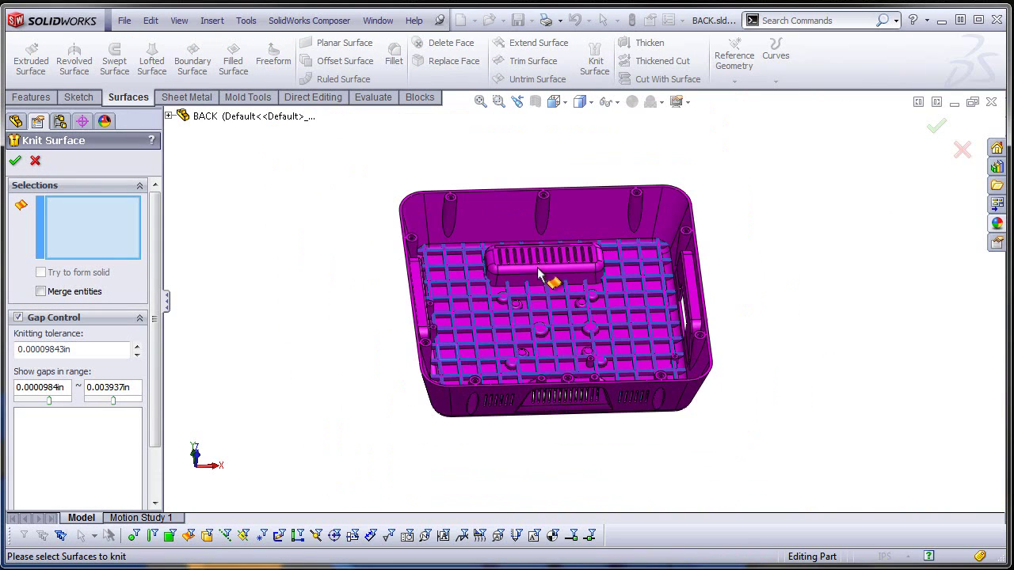
{"action": "left_click_drag", "start_coordinate": [355, 142], "coordinate": [807, 483]}
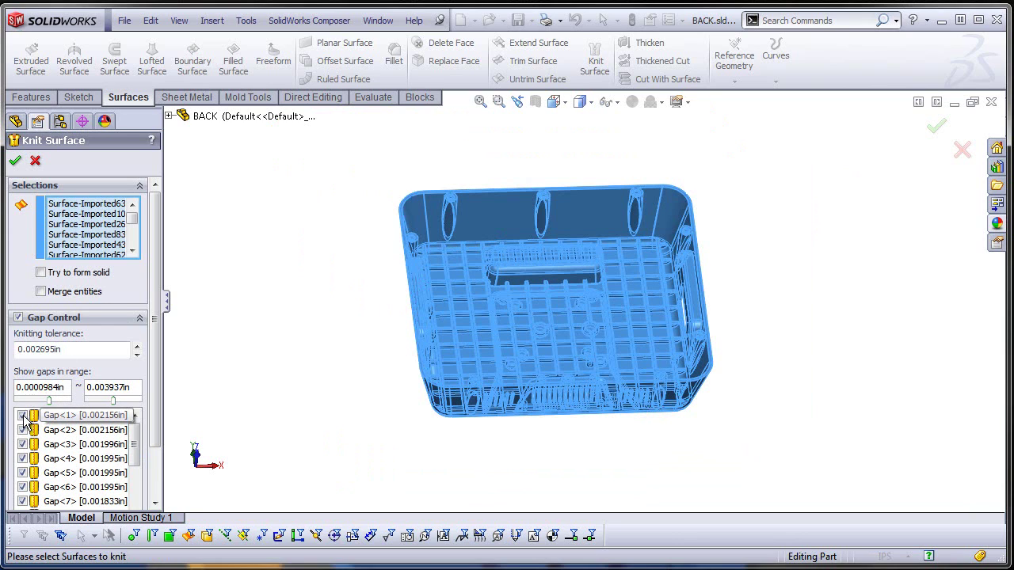
{"action": "left_click", "coordinate": [40, 272]}
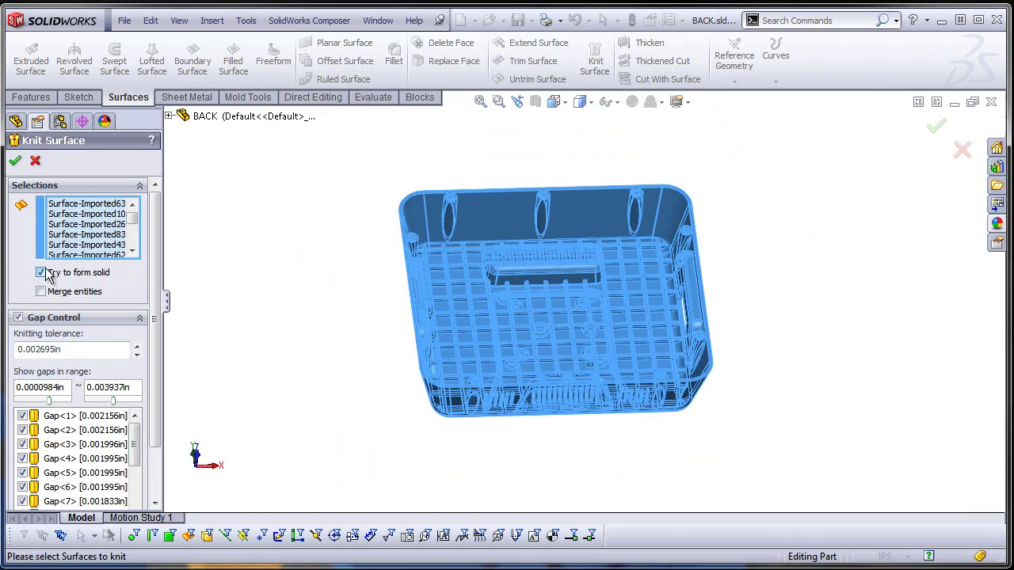
{"action": "left_click", "coordinate": [15, 160]}
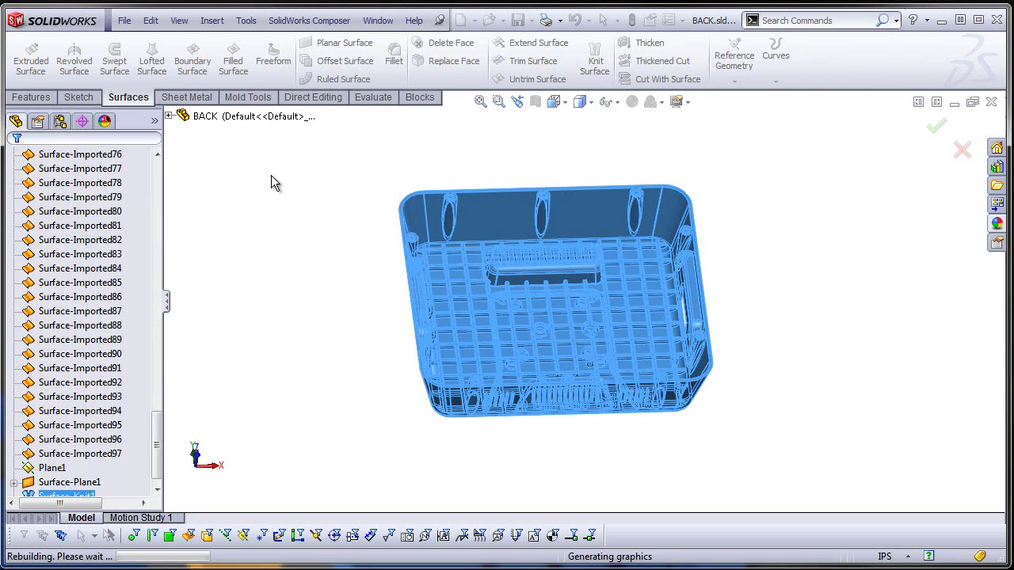
Orbit and zoom out to inspect the knitted tray with its grid floor and vented sides.
{"action": "scroll", "coordinate": [661, 256], "scroll_direction": "down", "scroll_amount": 3}
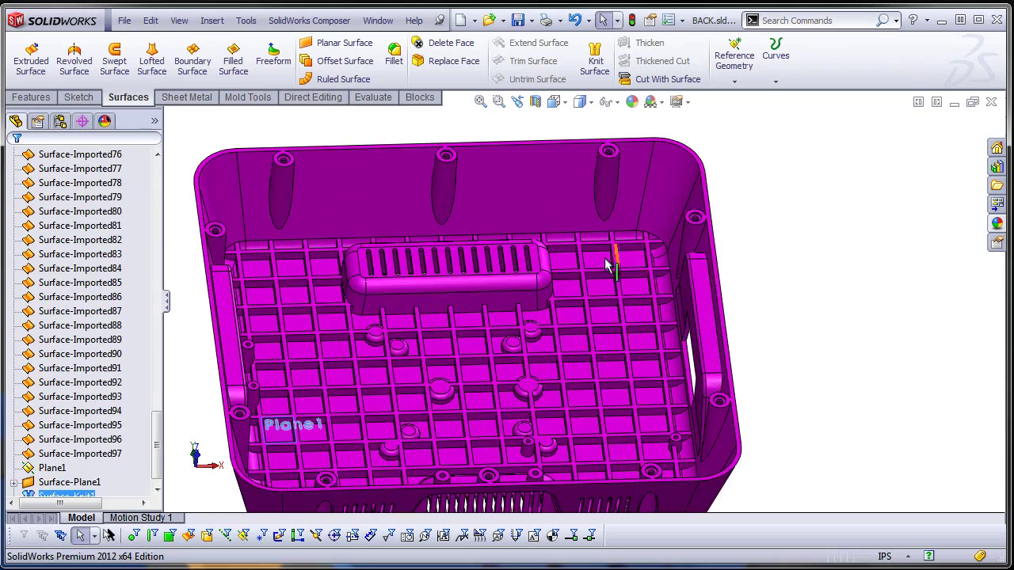
{"action": "middle_click_drag", "start_coordinate": [611, 253], "coordinate": [575, 249]}
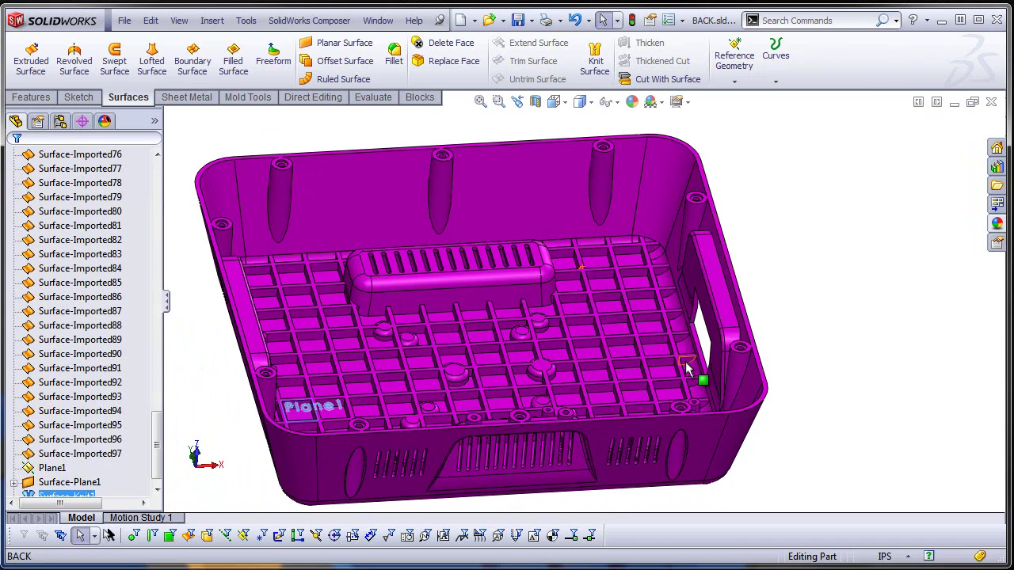
{"action": "key", "text": "z"}
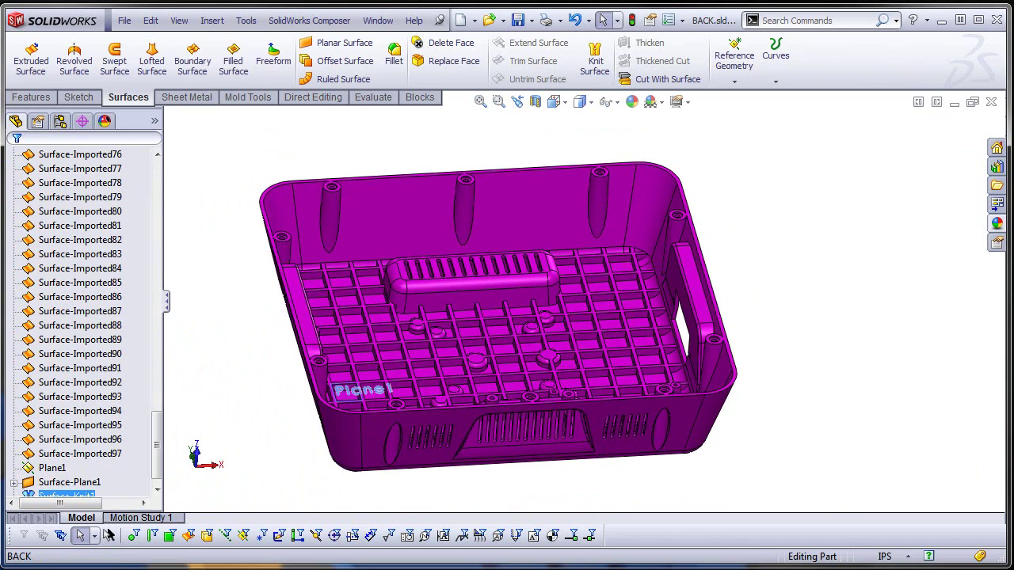